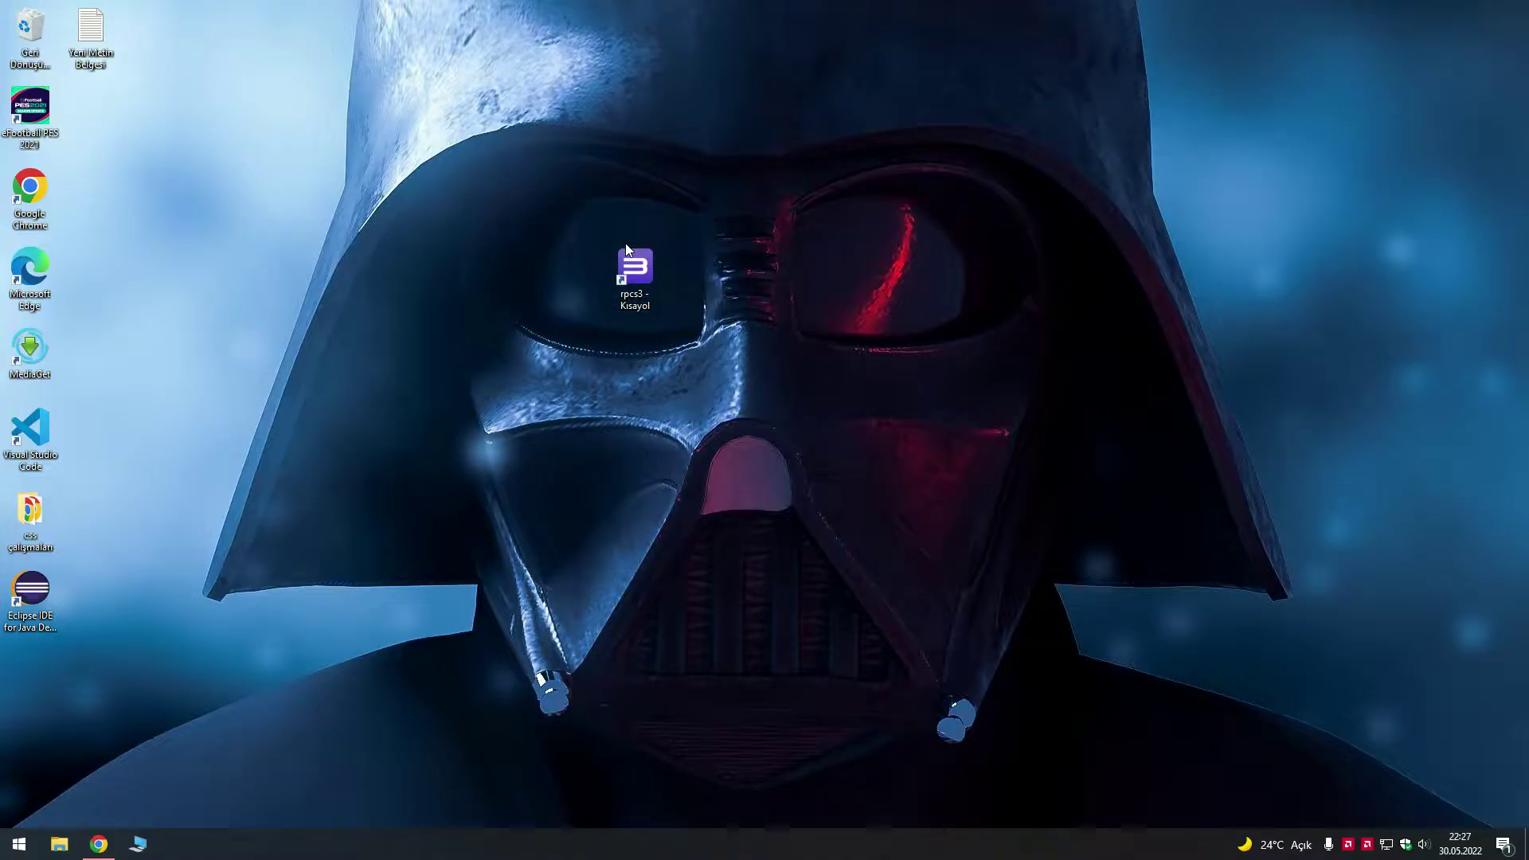
# Launch RPCS3 from its desktop shortcut and maximize the emulator window
pyautogui.doubleClick(656, 283)
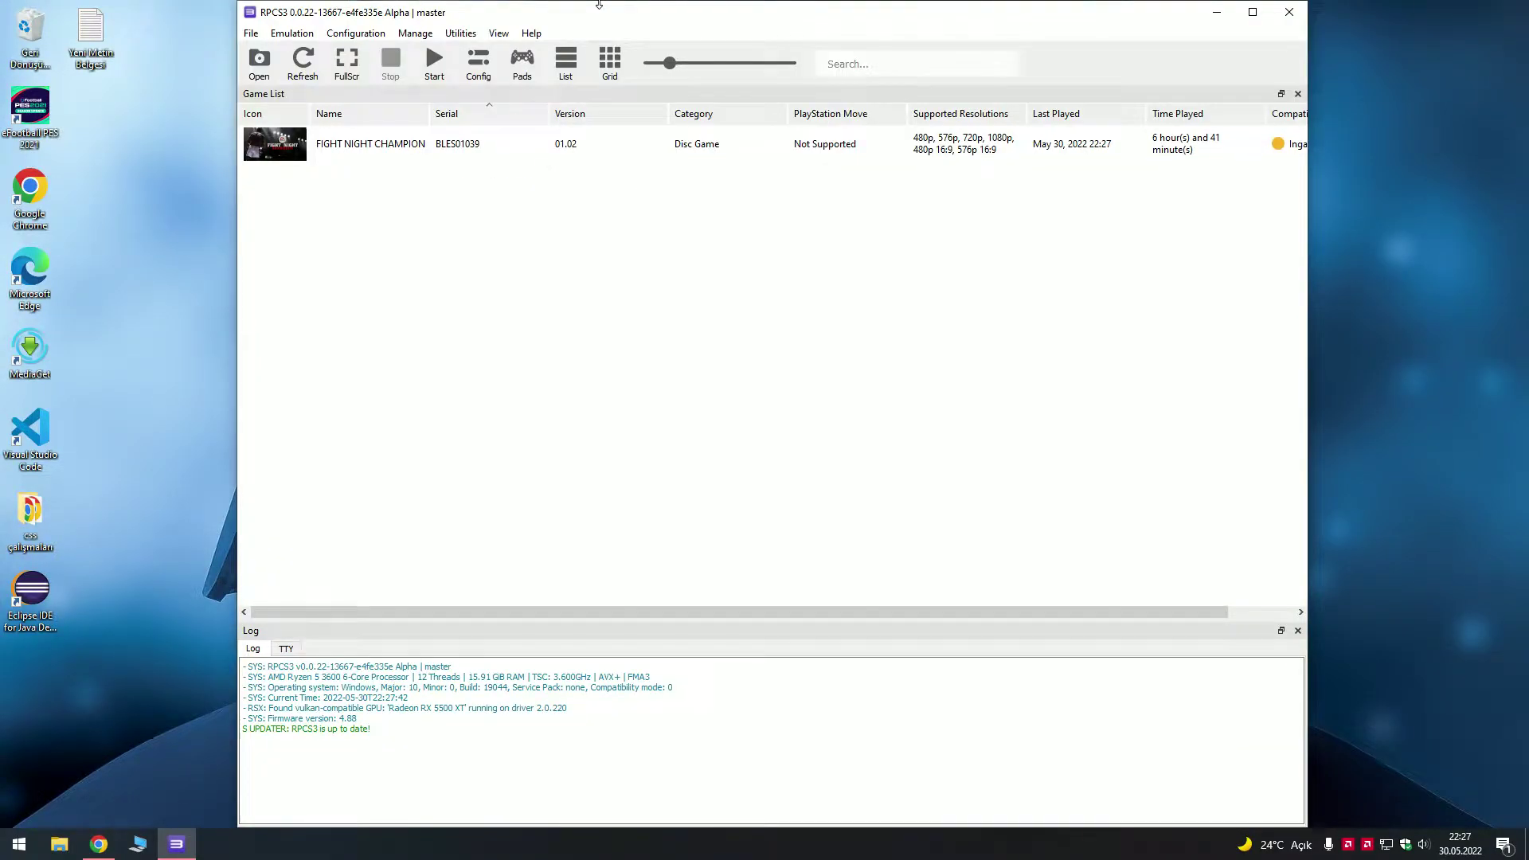
pyautogui.click(1253, 12)
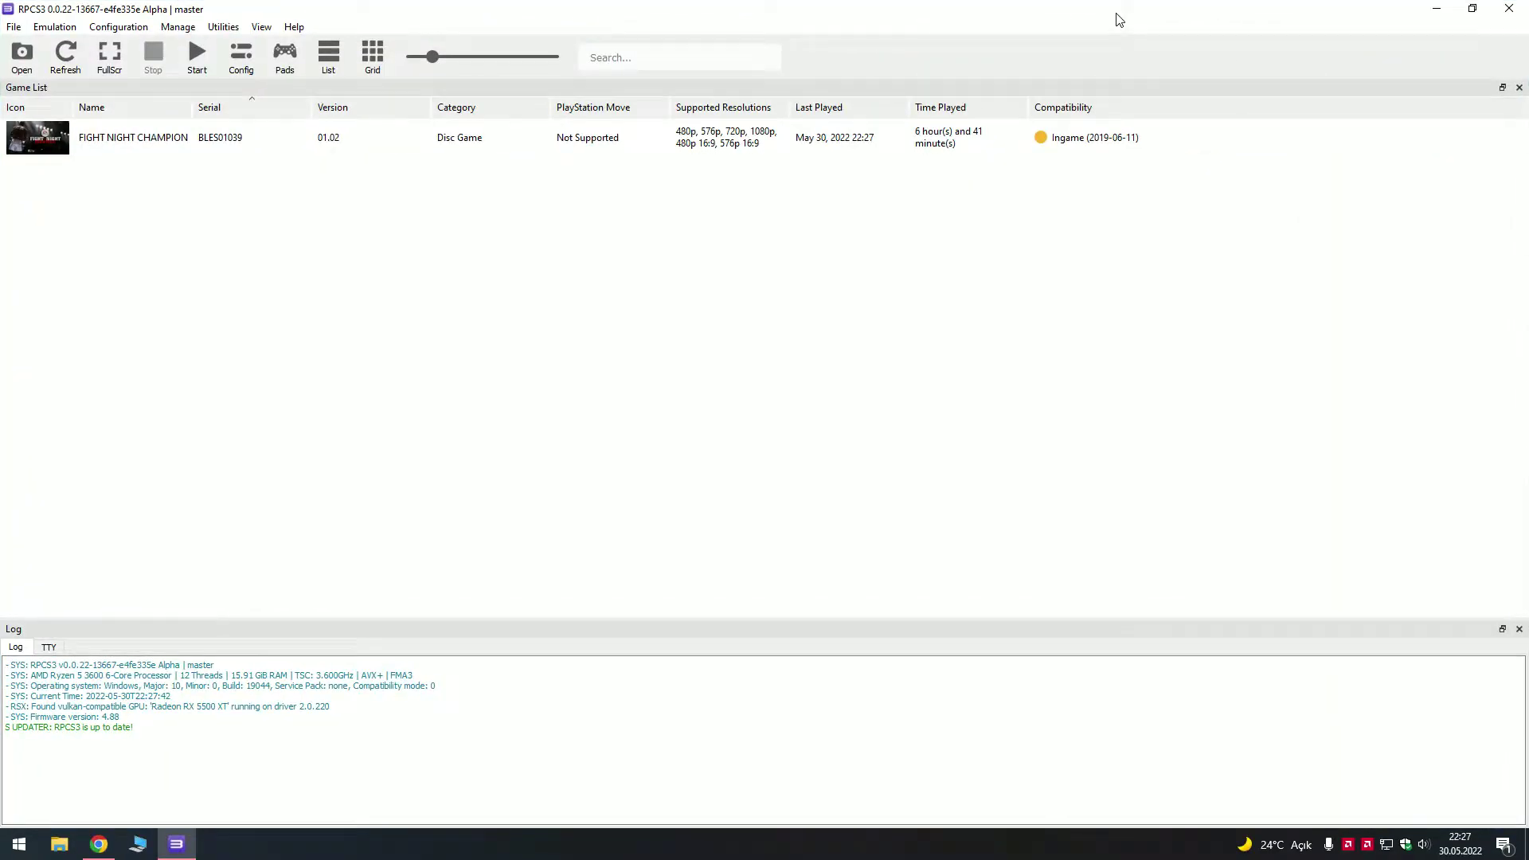
# Open the RPCS3 Settings dialog on the CPU tab and reposition it slightly
pyautogui.click(224, 55)
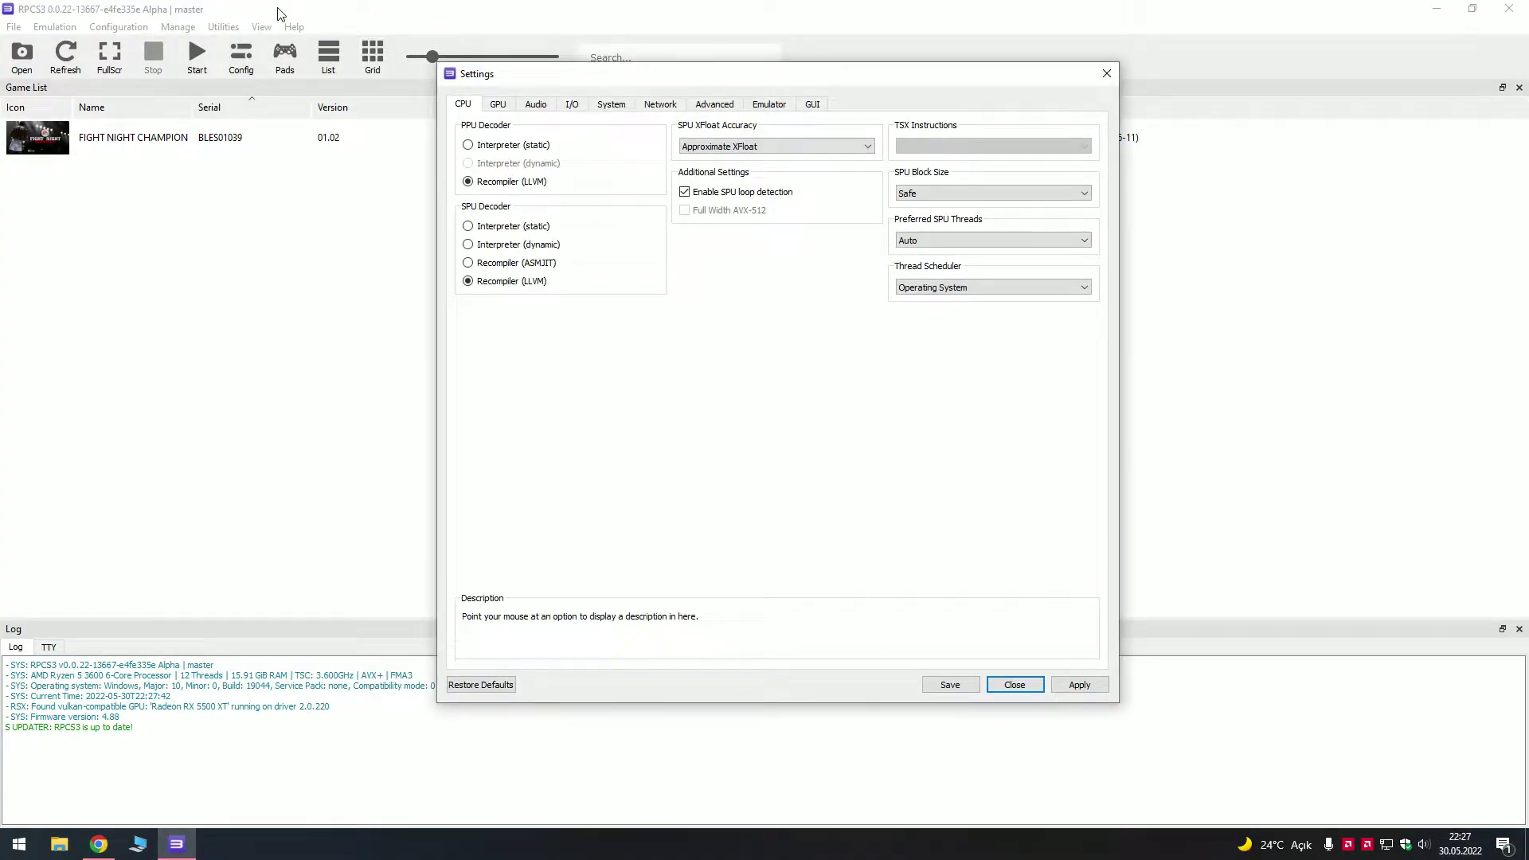
pyautogui.moveTo(759, 82); pyautogui.dragTo(693, 78)
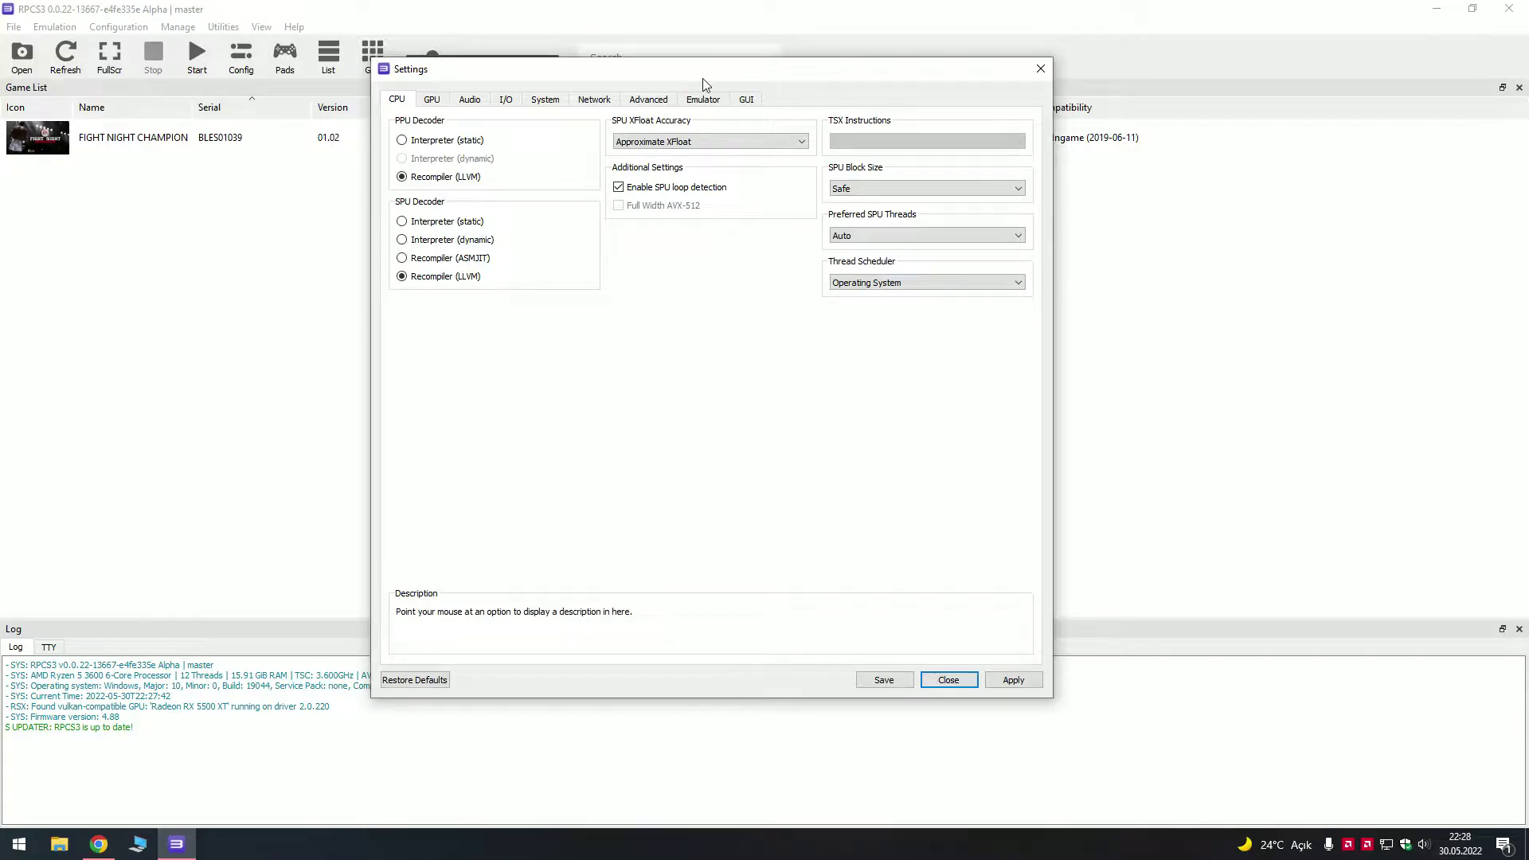
pyautogui.moveTo(700, 81); pyautogui.dragTo(715, 88)
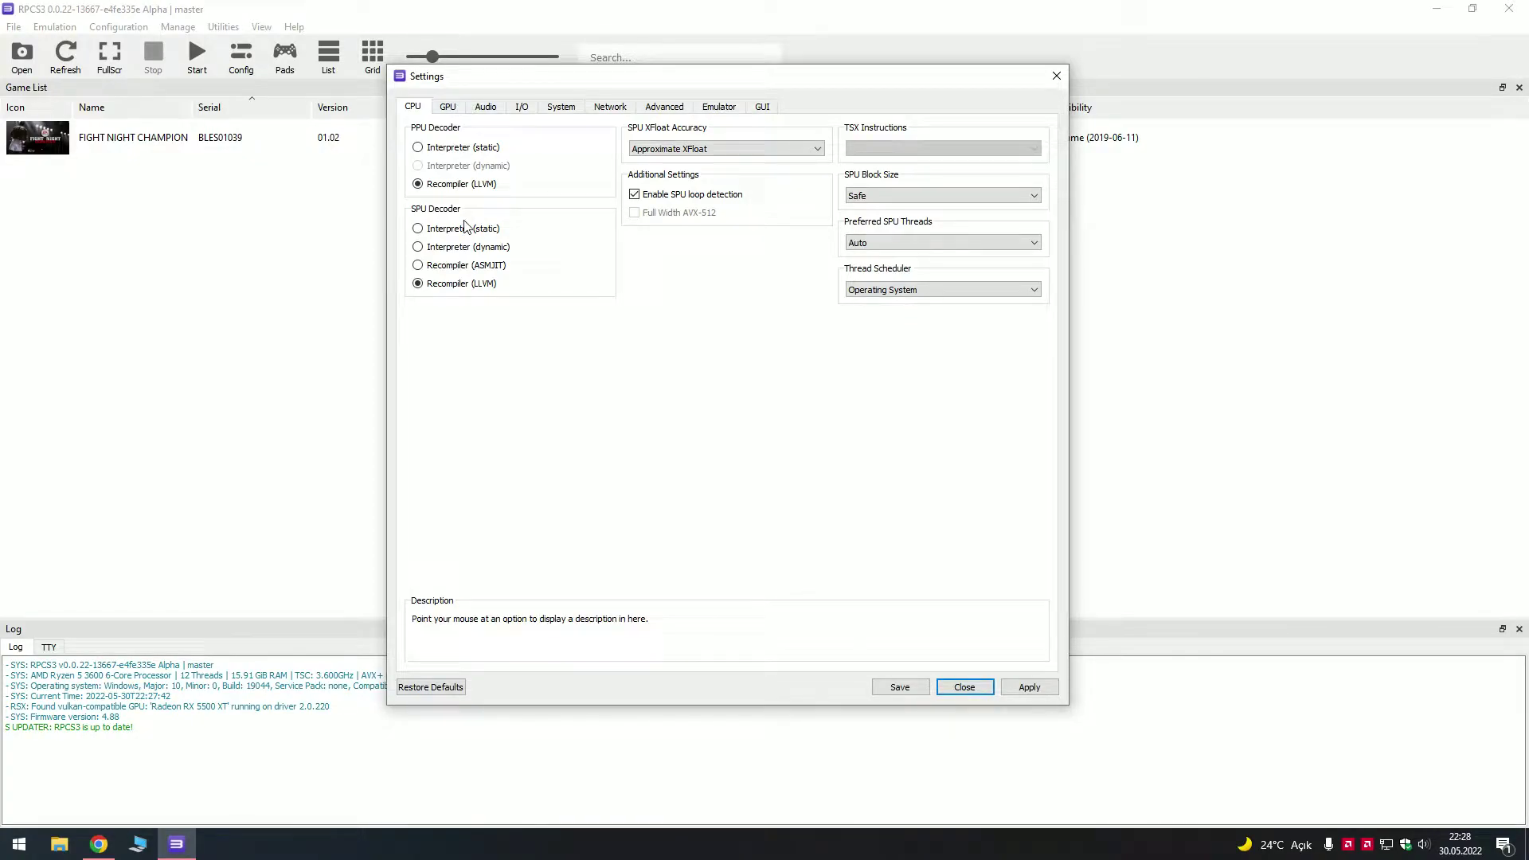
# Show the GPU tab and leave ZCULL Accuracy at Approximate (Fast)
pyautogui.click(459, 111)
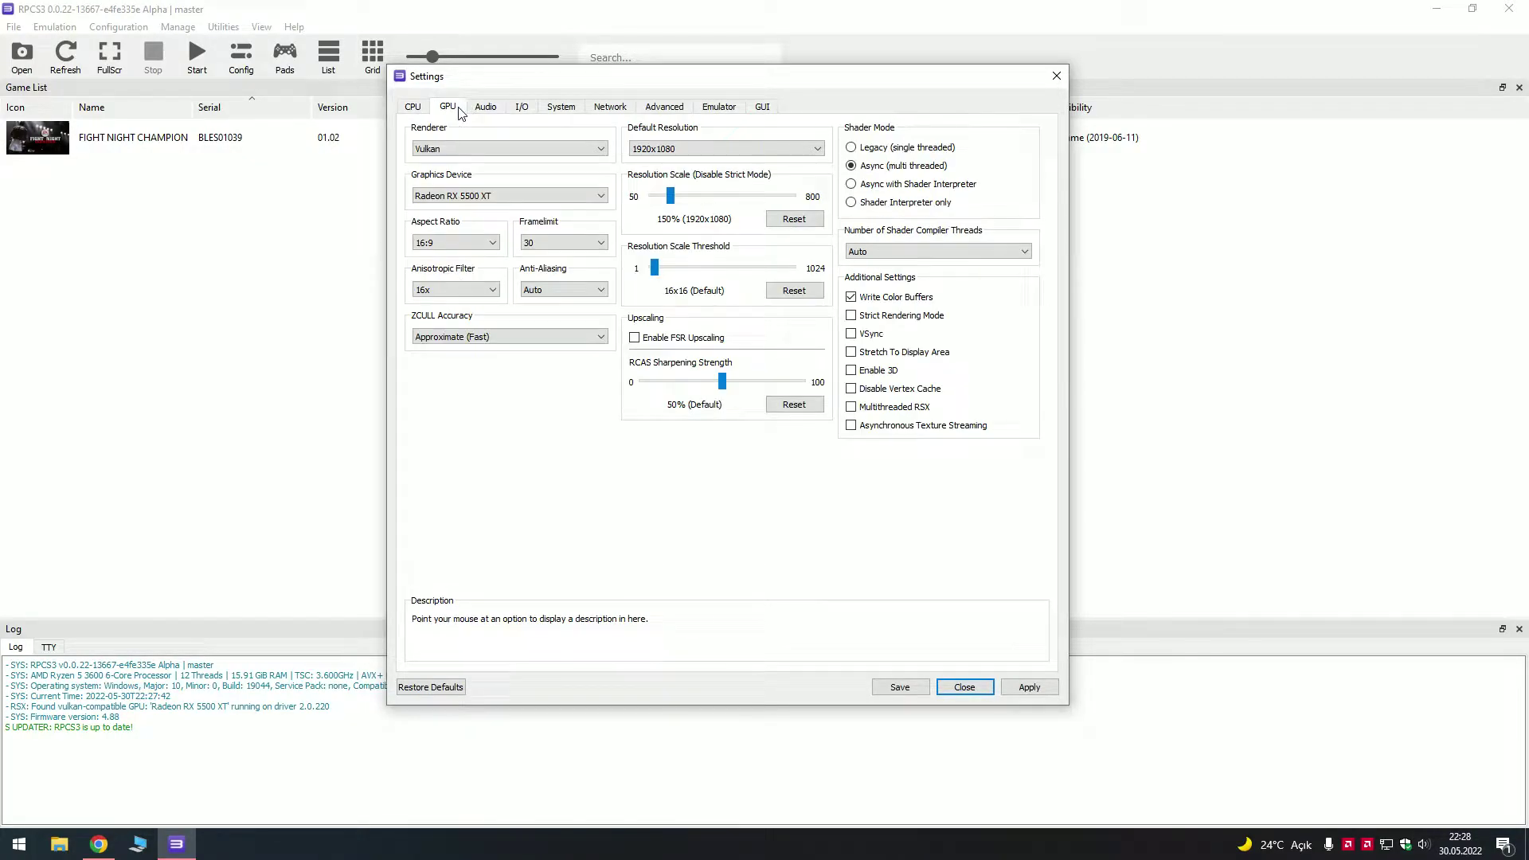
pyautogui.click(475, 337)
pyautogui.click(476, 338)
# Browse the Audio, I/O, System, Network and Advanced tabs, ending on Emulator
pyautogui.click(487, 107)
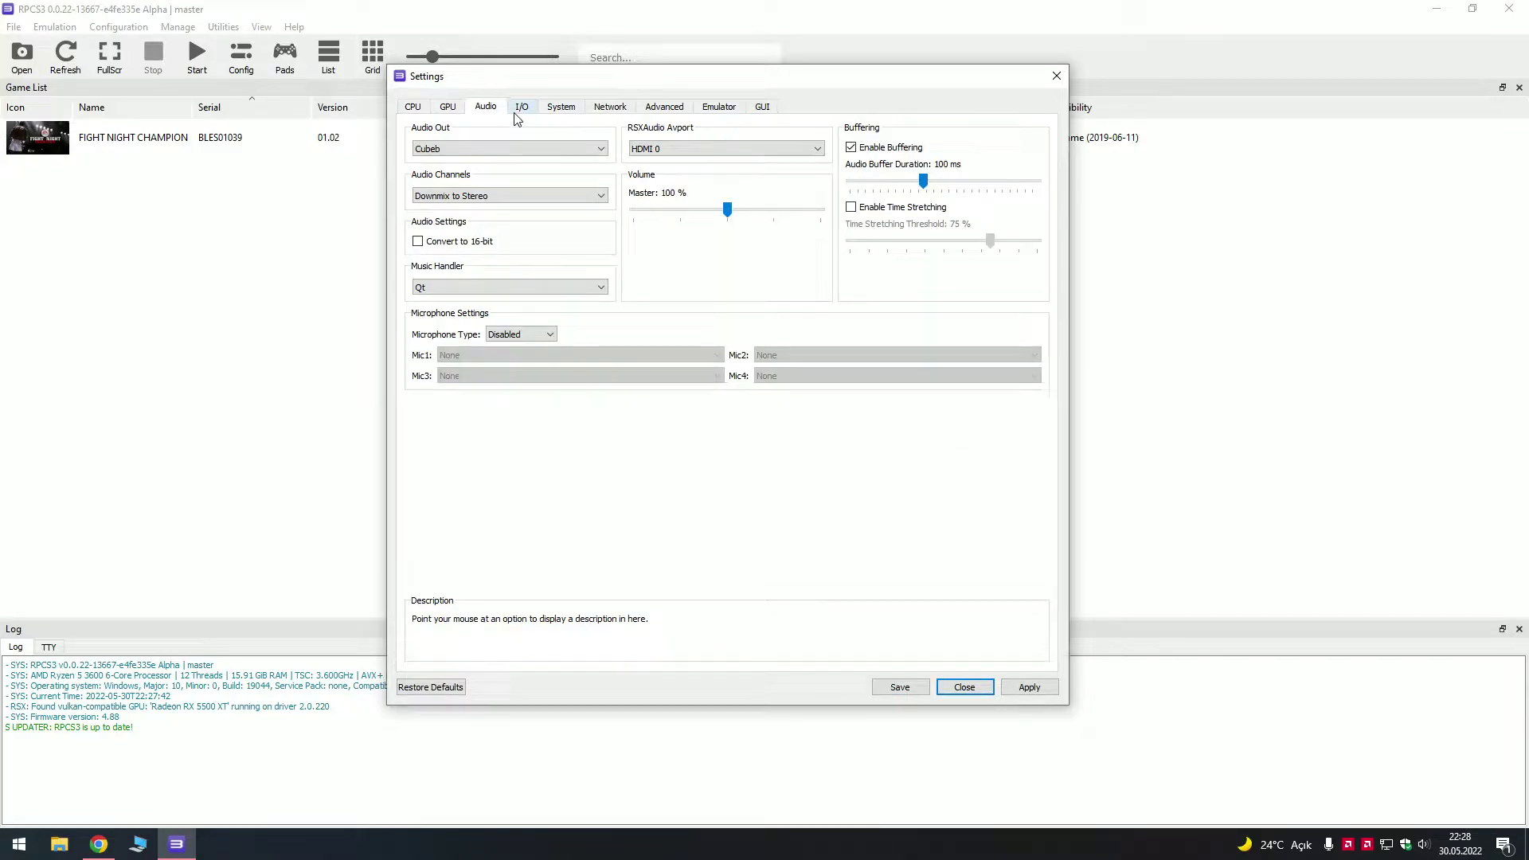
pyautogui.click(524, 110)
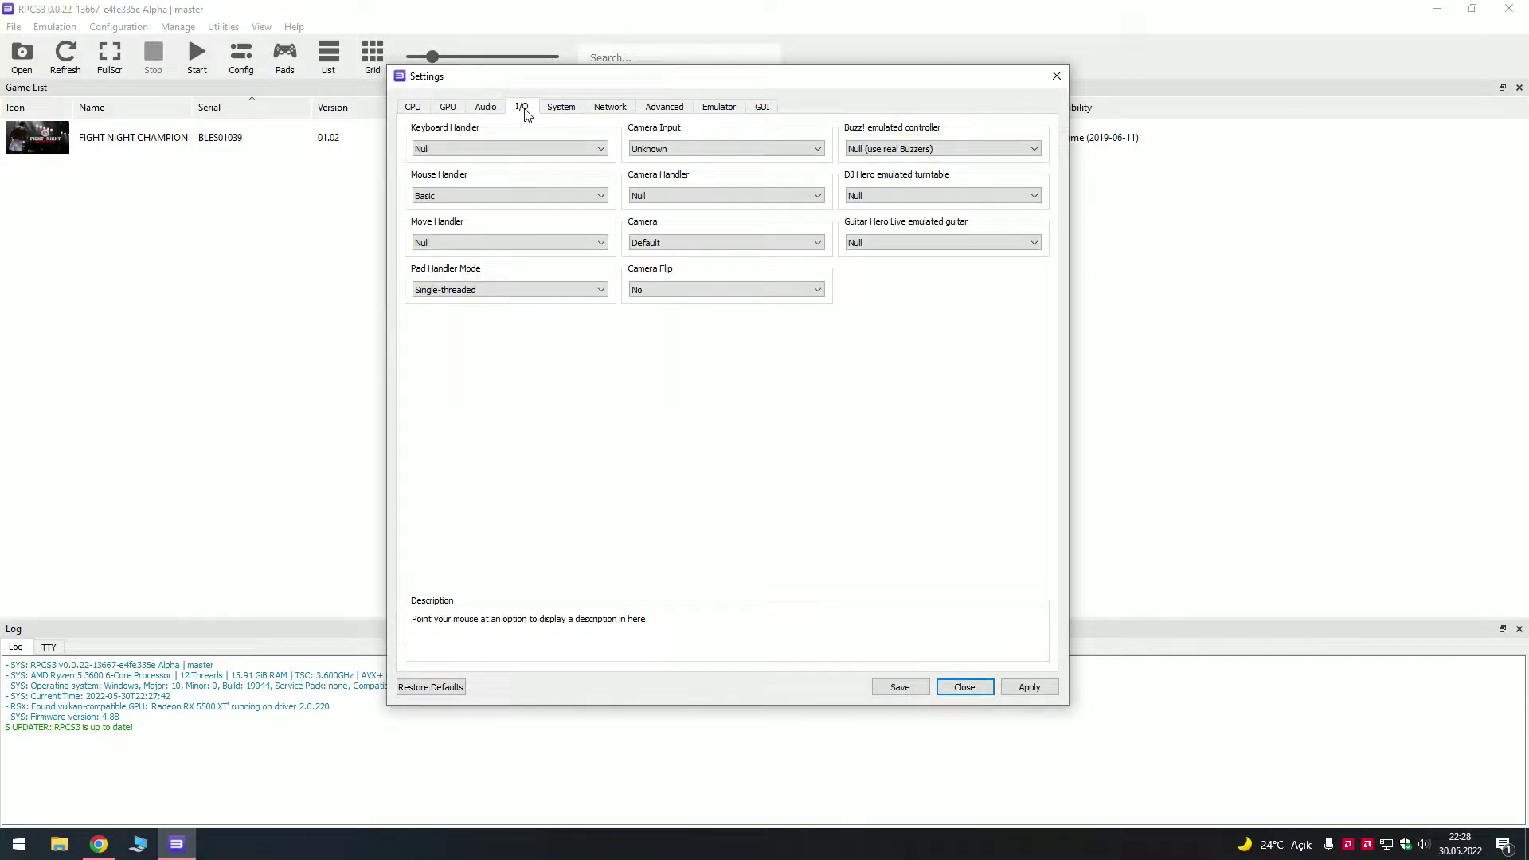
pyautogui.click(574, 112)
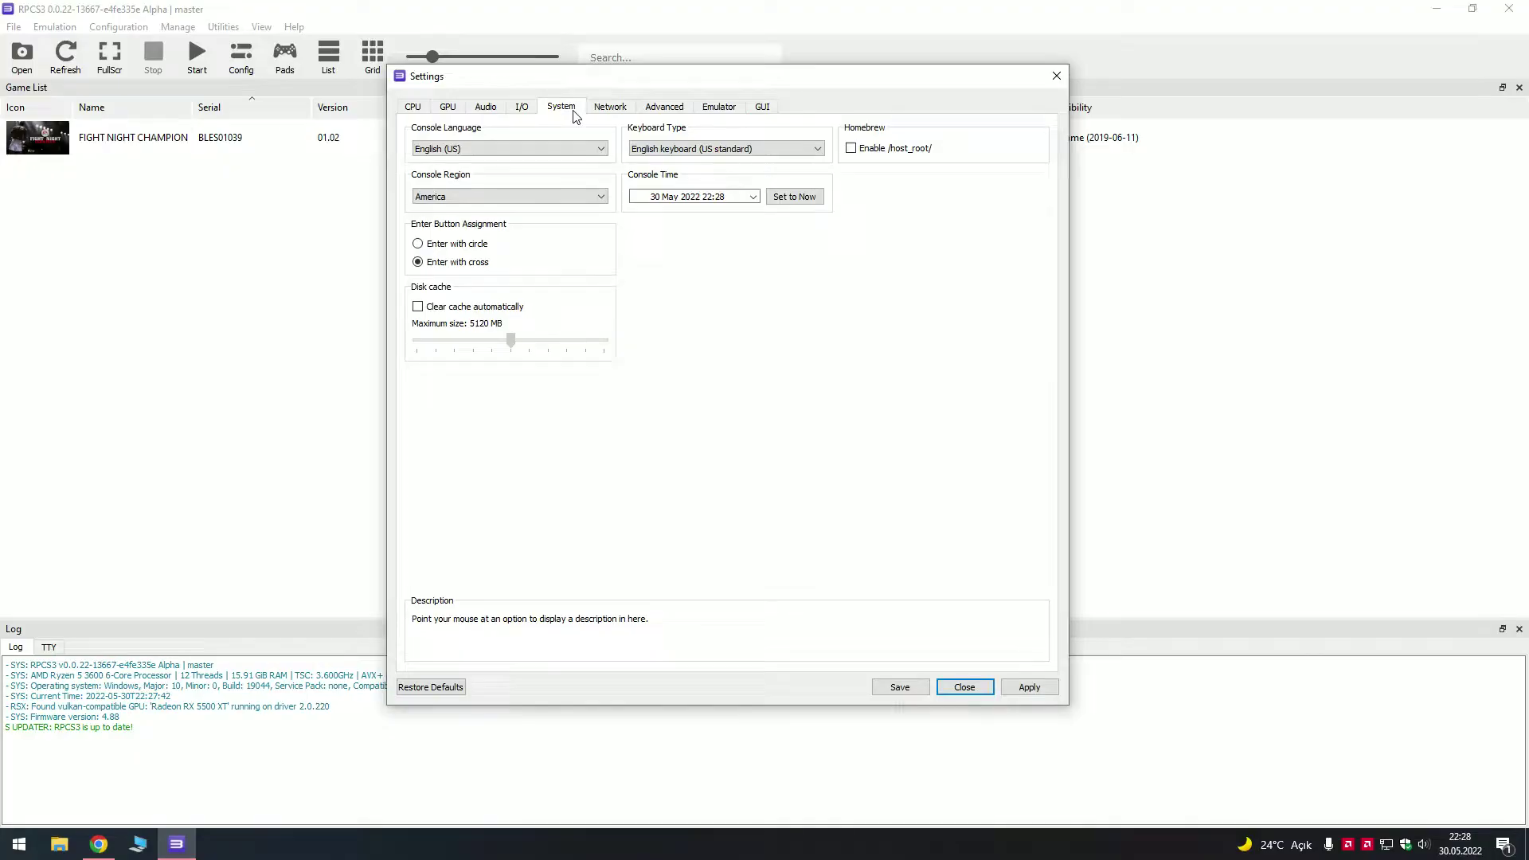
pyautogui.click(605, 112)
pyautogui.click(681, 109)
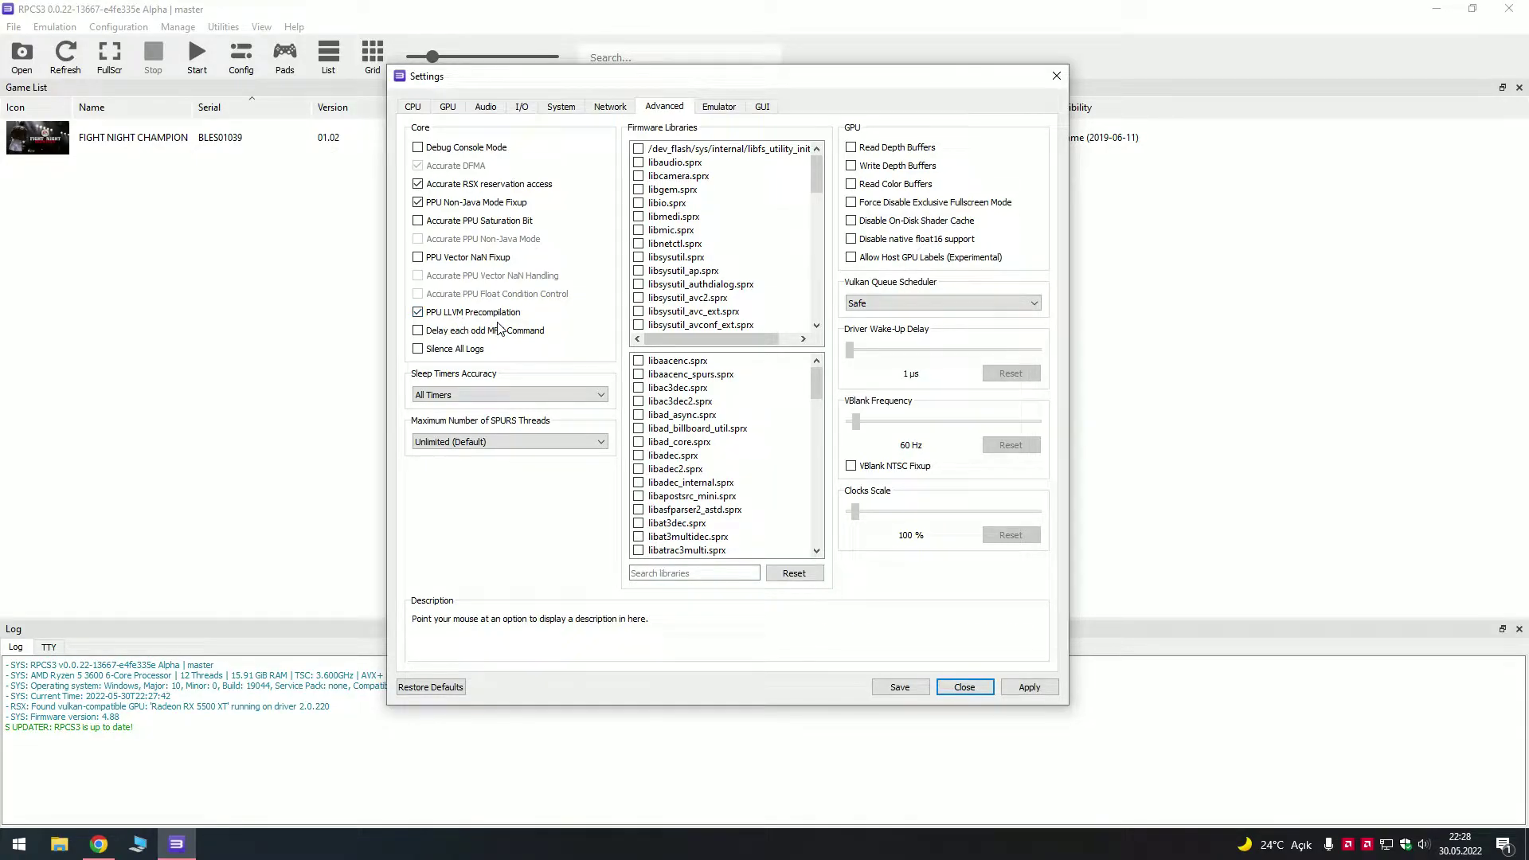
pyautogui.click(727, 109)
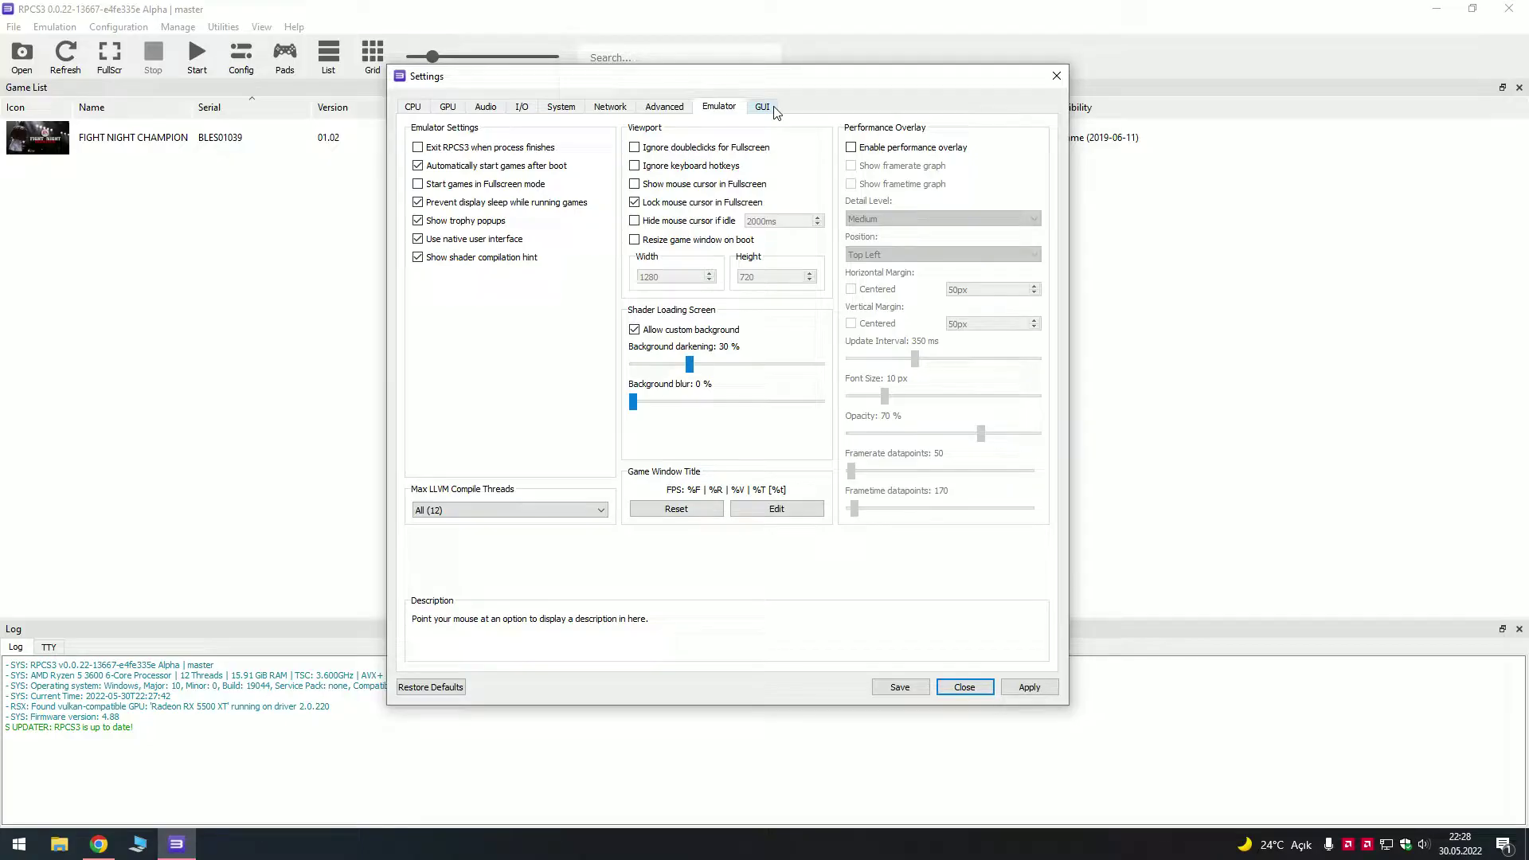
pyautogui.click(766, 109)
pyautogui.click(738, 108)
pyautogui.click(496, 506)
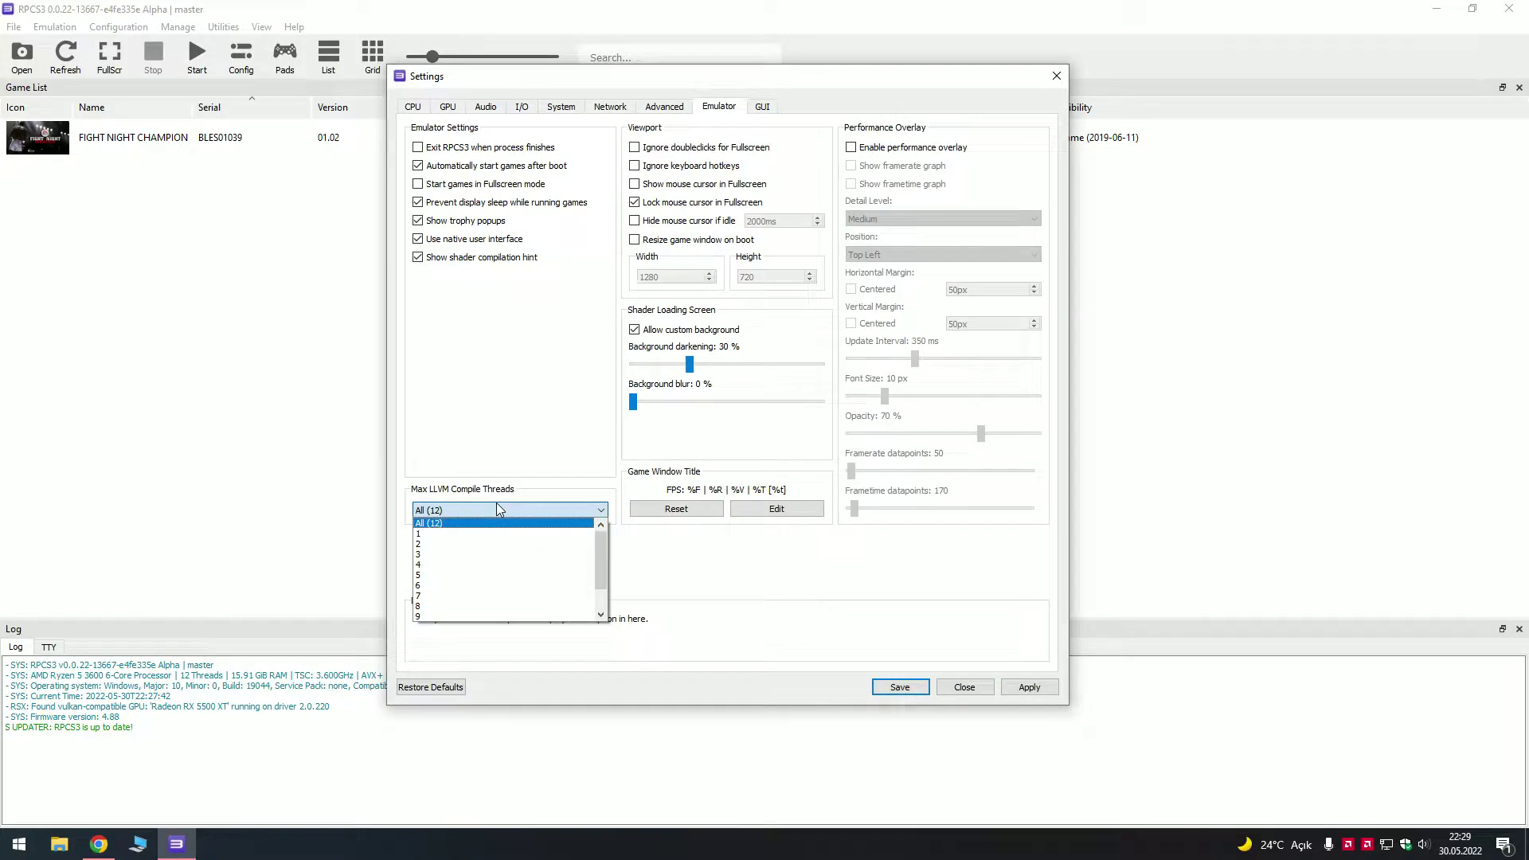
pyautogui.click(495, 506)
pyautogui.click(495, 506)
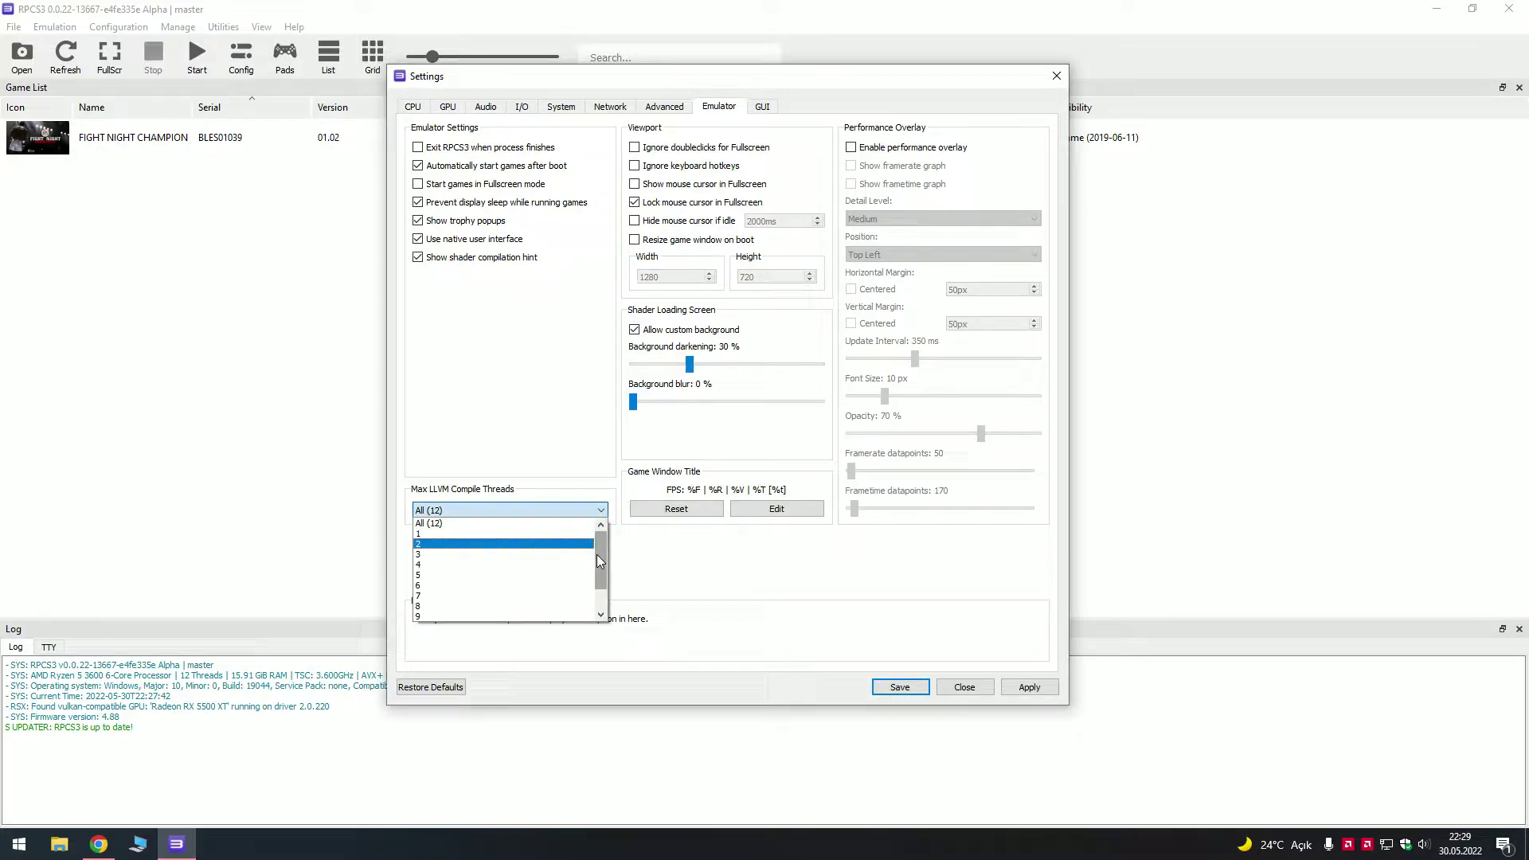
pyautogui.click(528, 508)
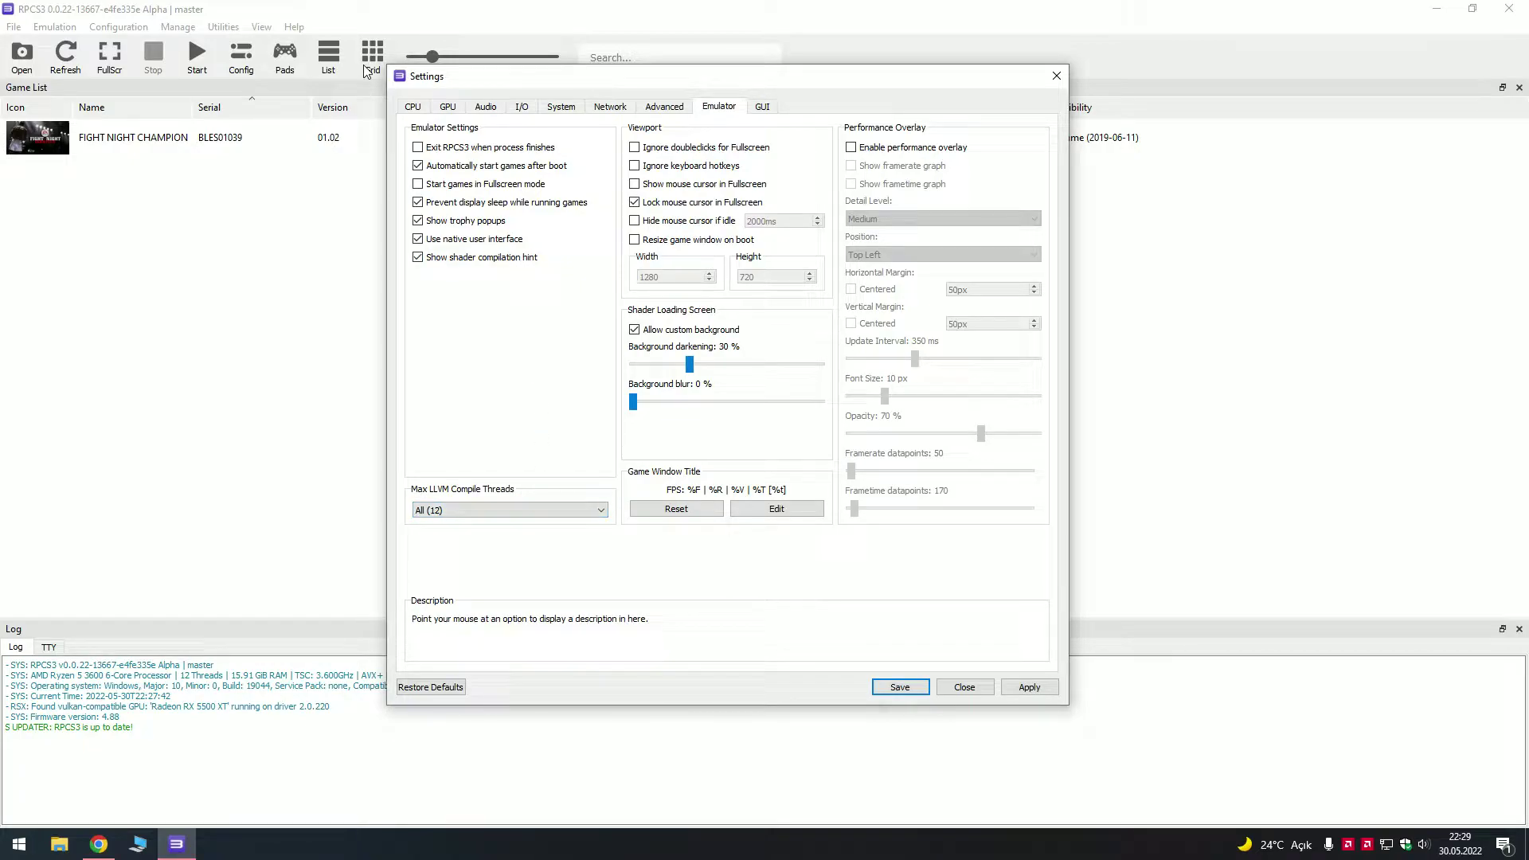
pyautogui.click(456, 515)
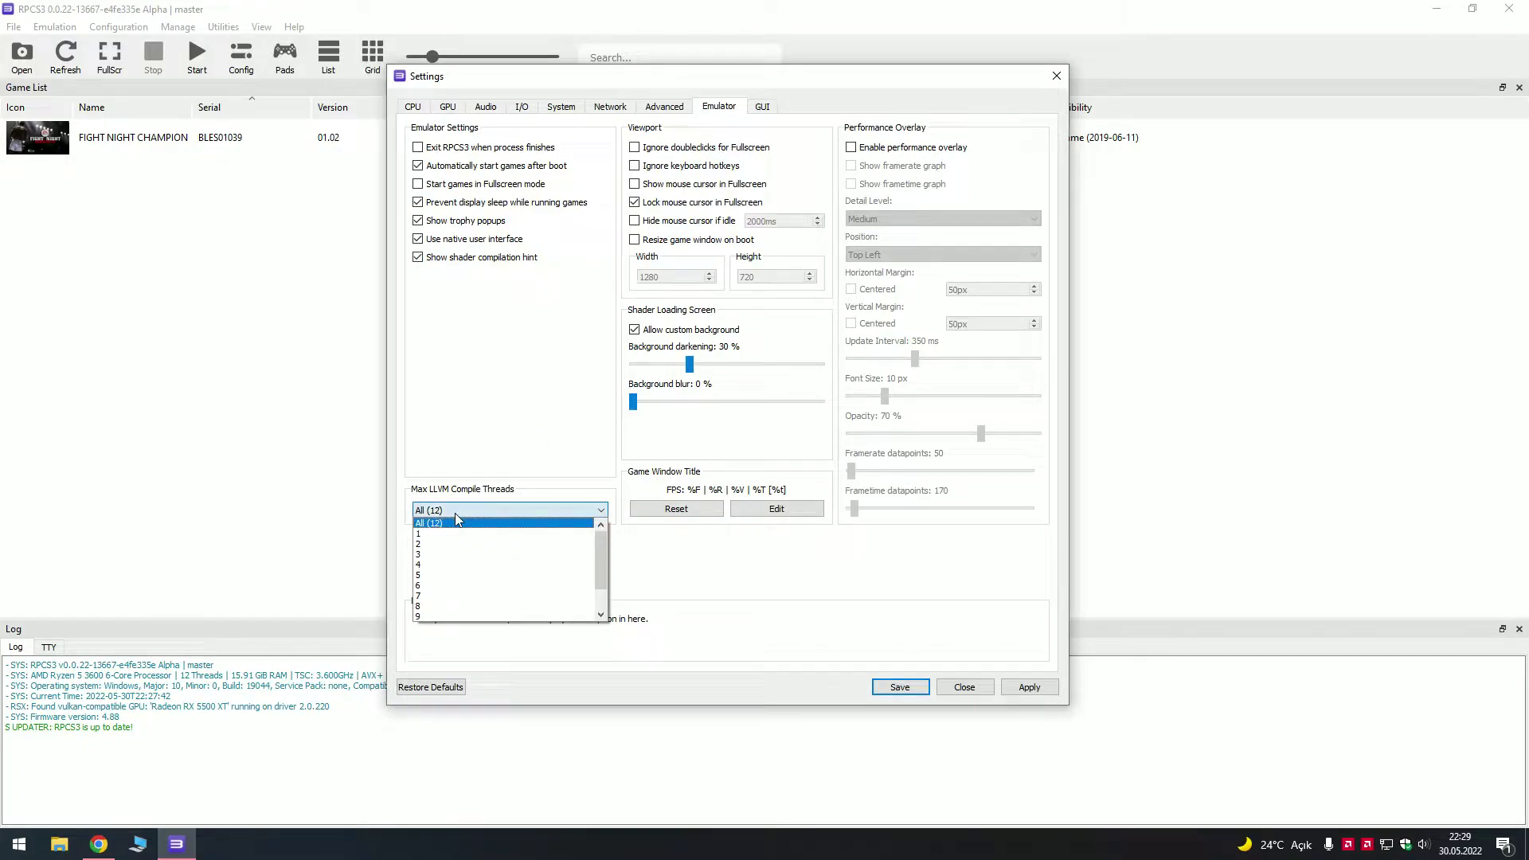
pyautogui.click(456, 513)
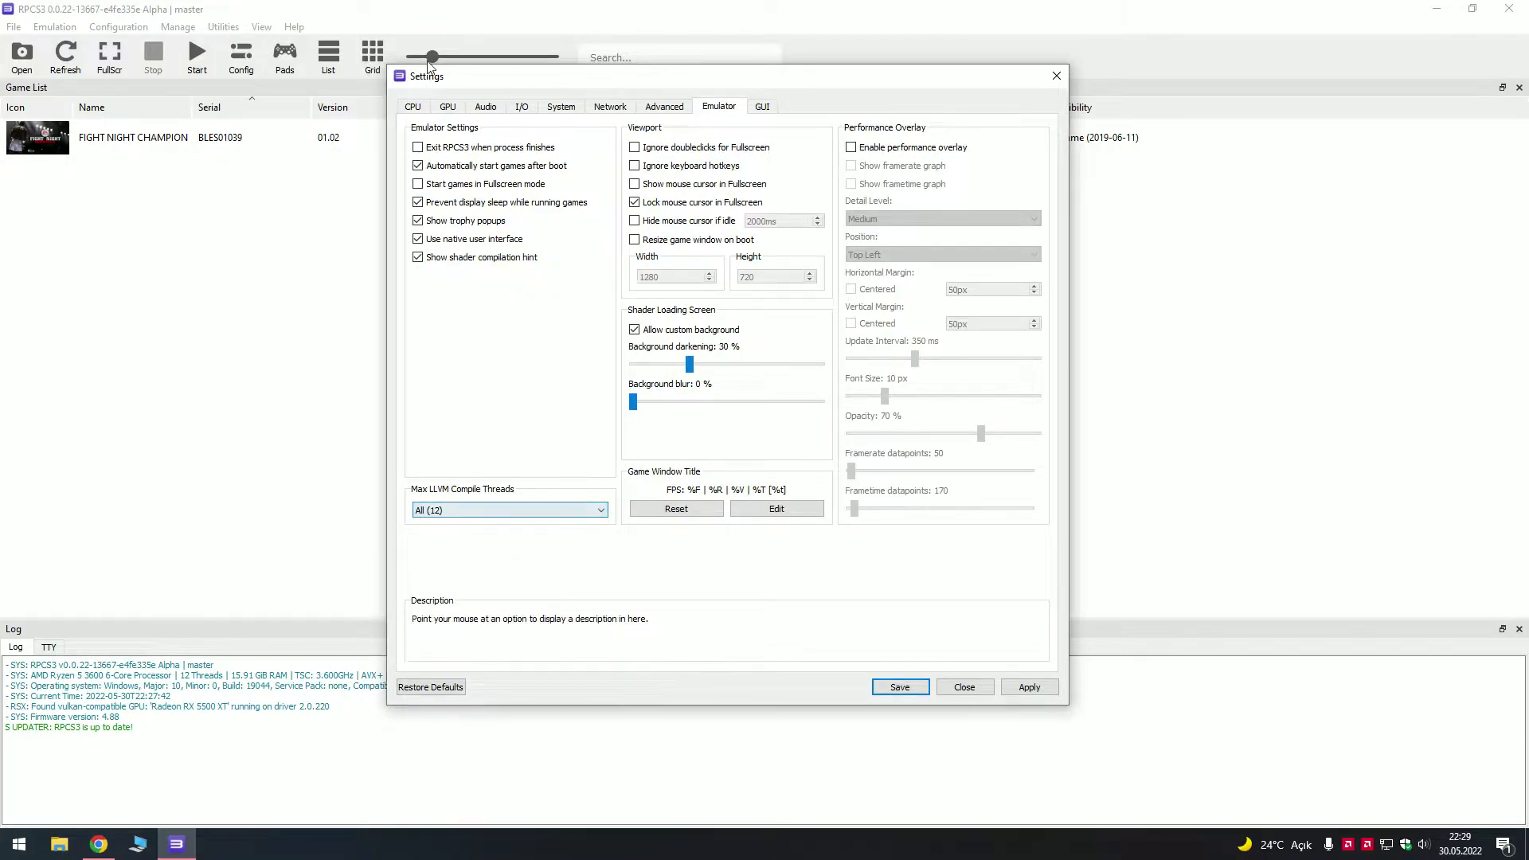
# Go to the GPU tab and set Framelimit to Off
pyautogui.click(413, 108)
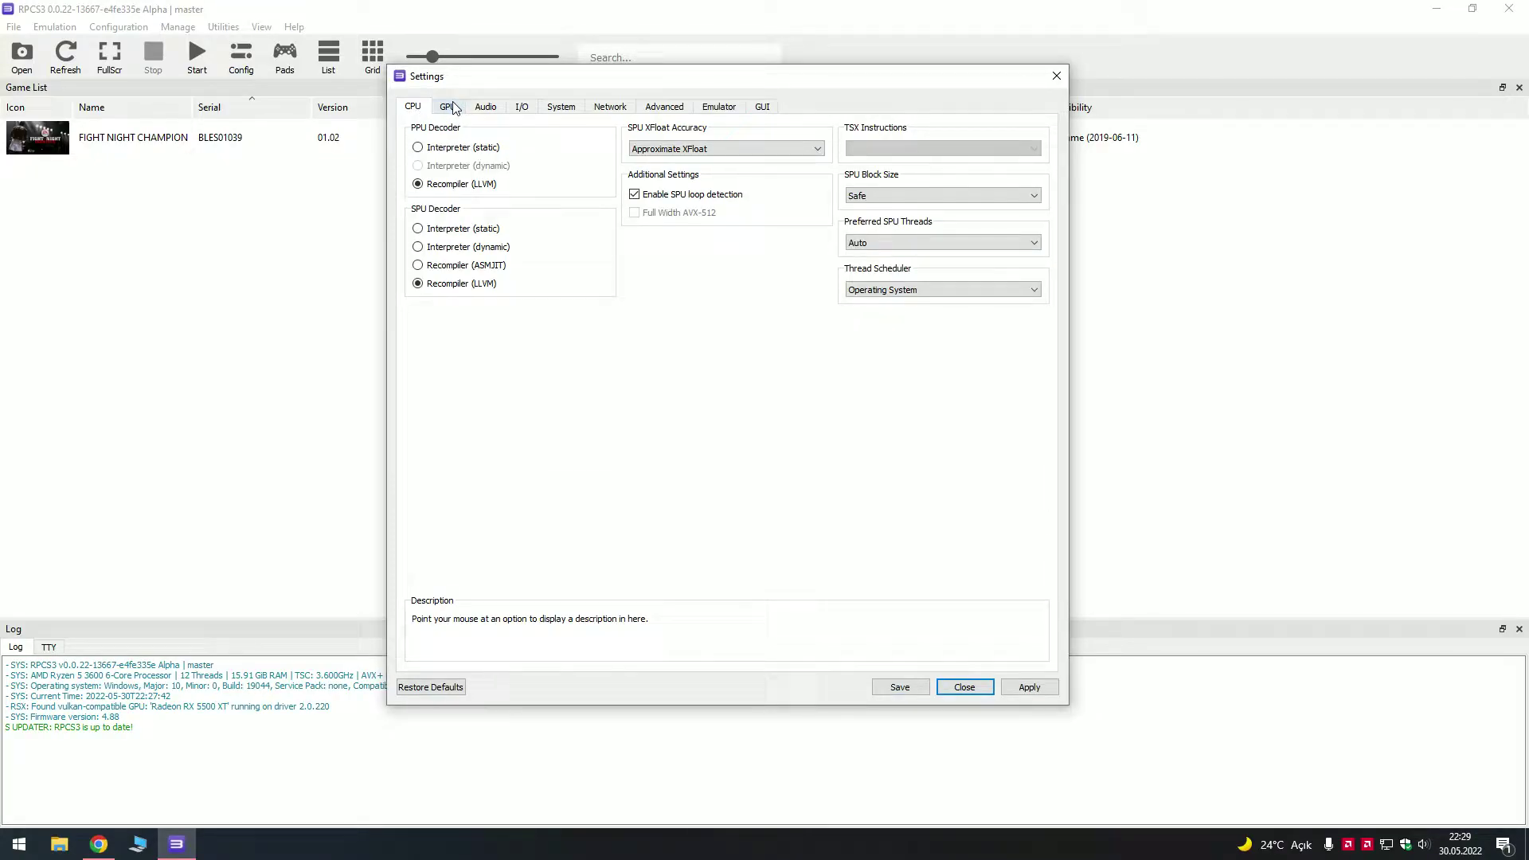
pyautogui.click(451, 109)
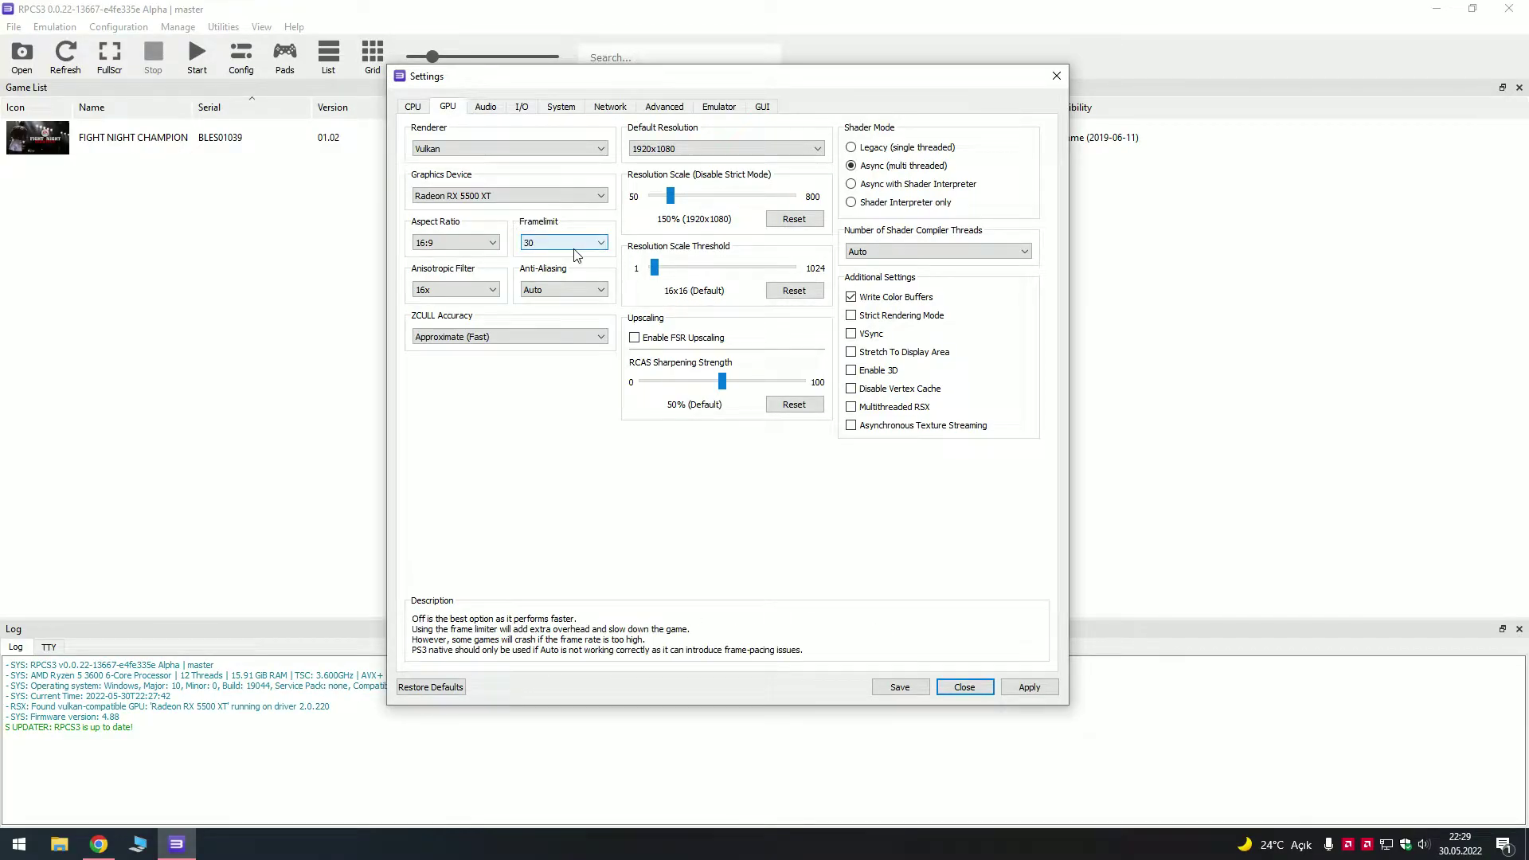
pyautogui.click(570, 243)
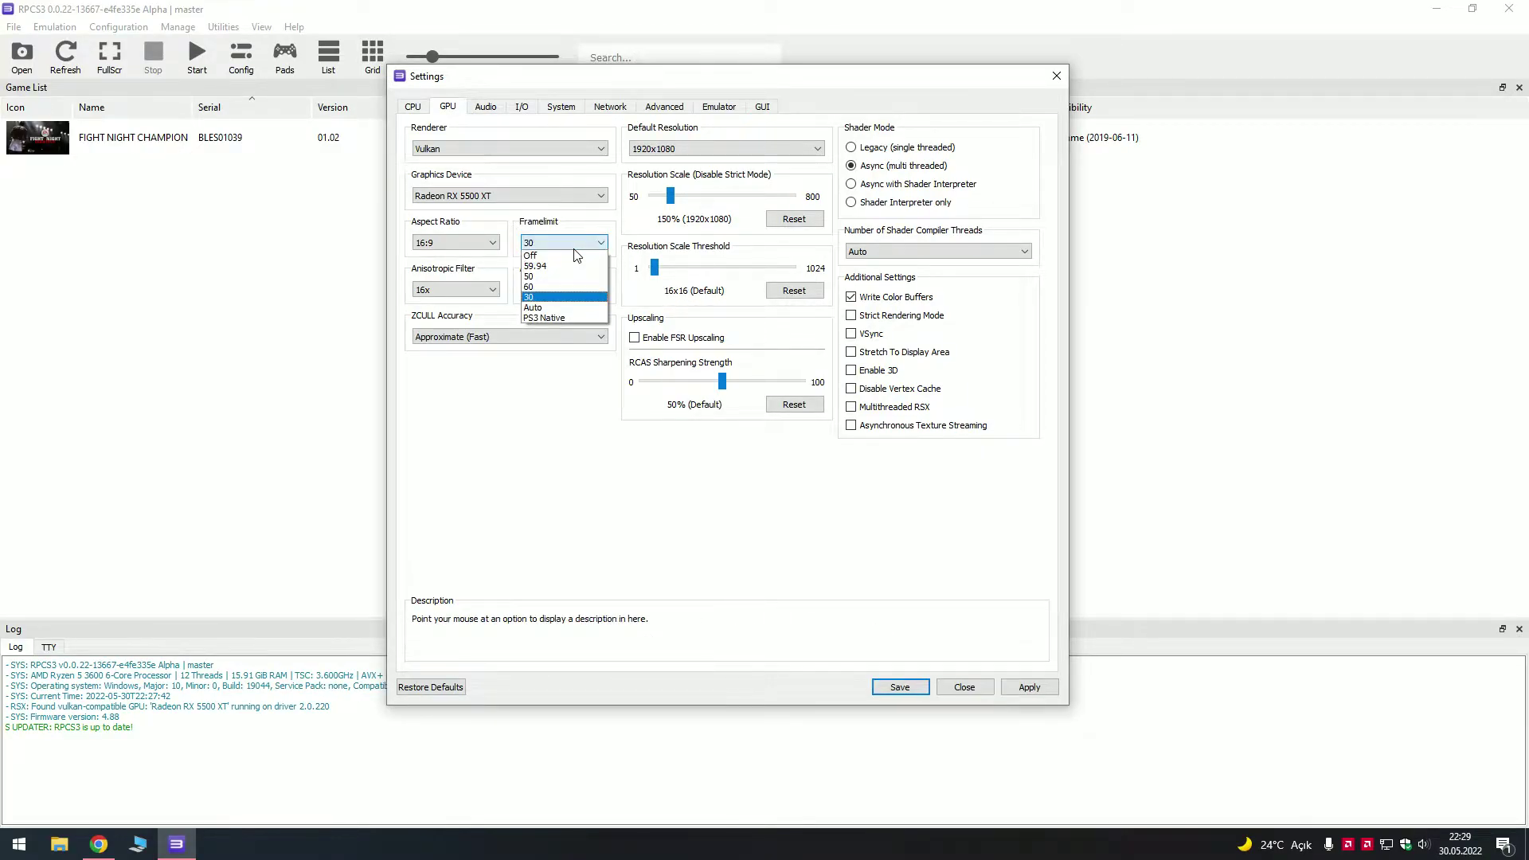
pyautogui.click(534, 255)
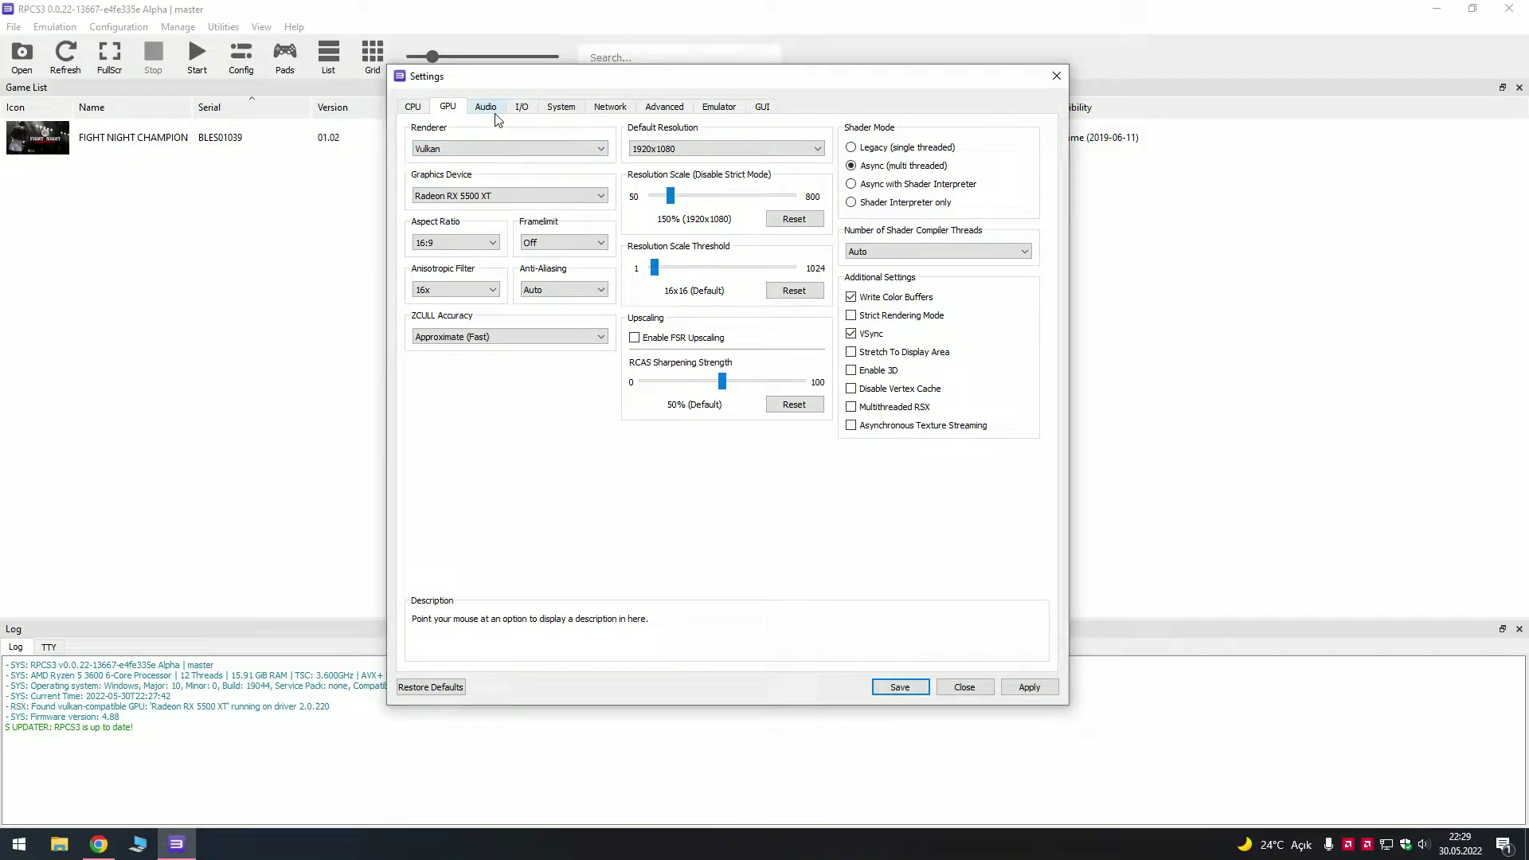
# Look through the System, I/O, Network, Advanced, Emulator and GUI tabs
pyautogui.click(557, 111)
pyautogui.click(526, 112)
pyautogui.click(614, 110)
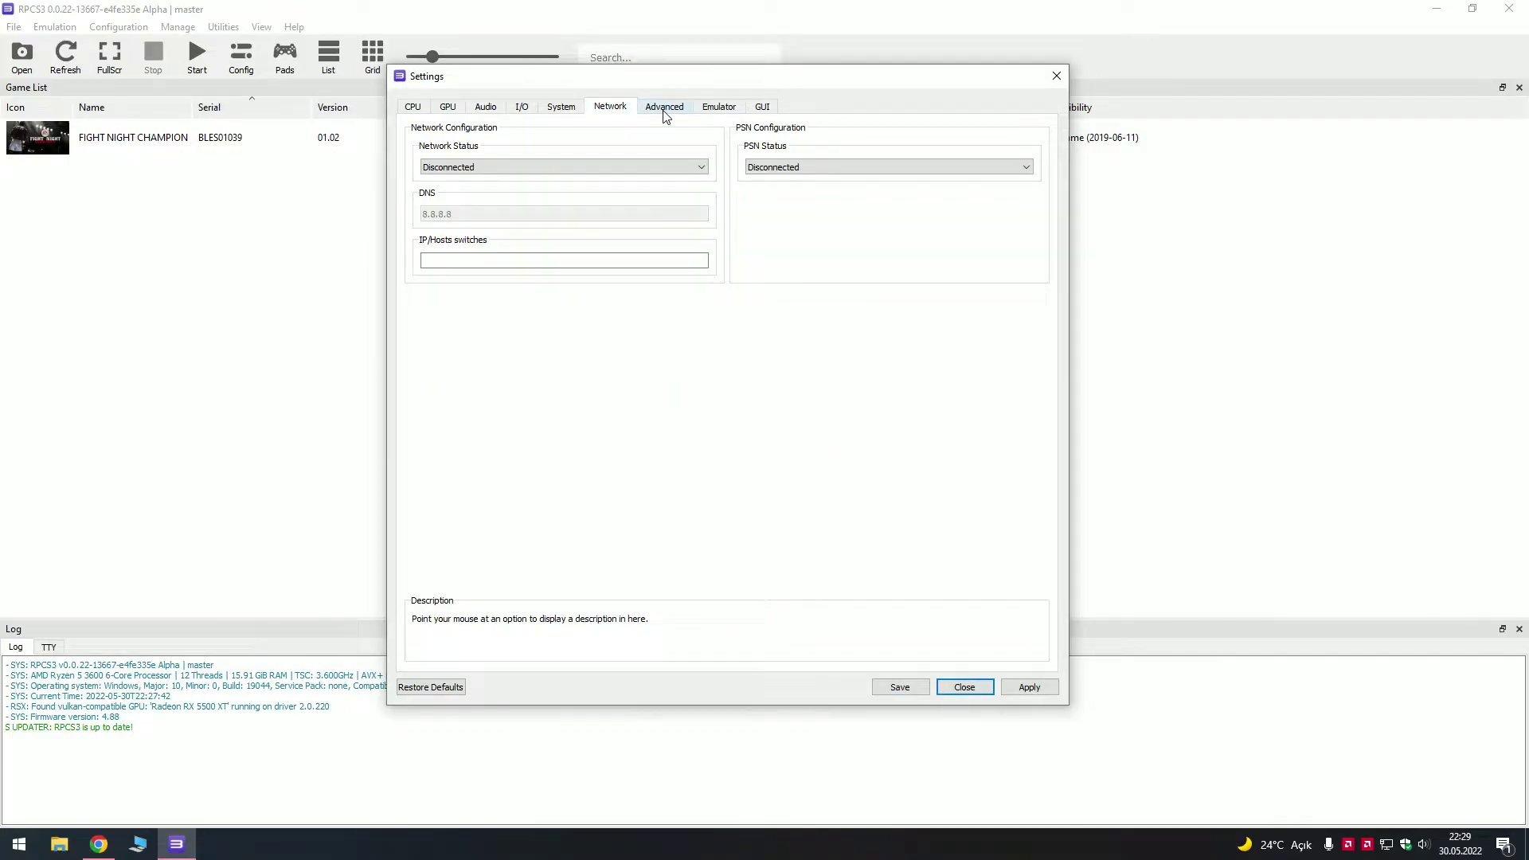
pyautogui.click(665, 111)
pyautogui.click(721, 109)
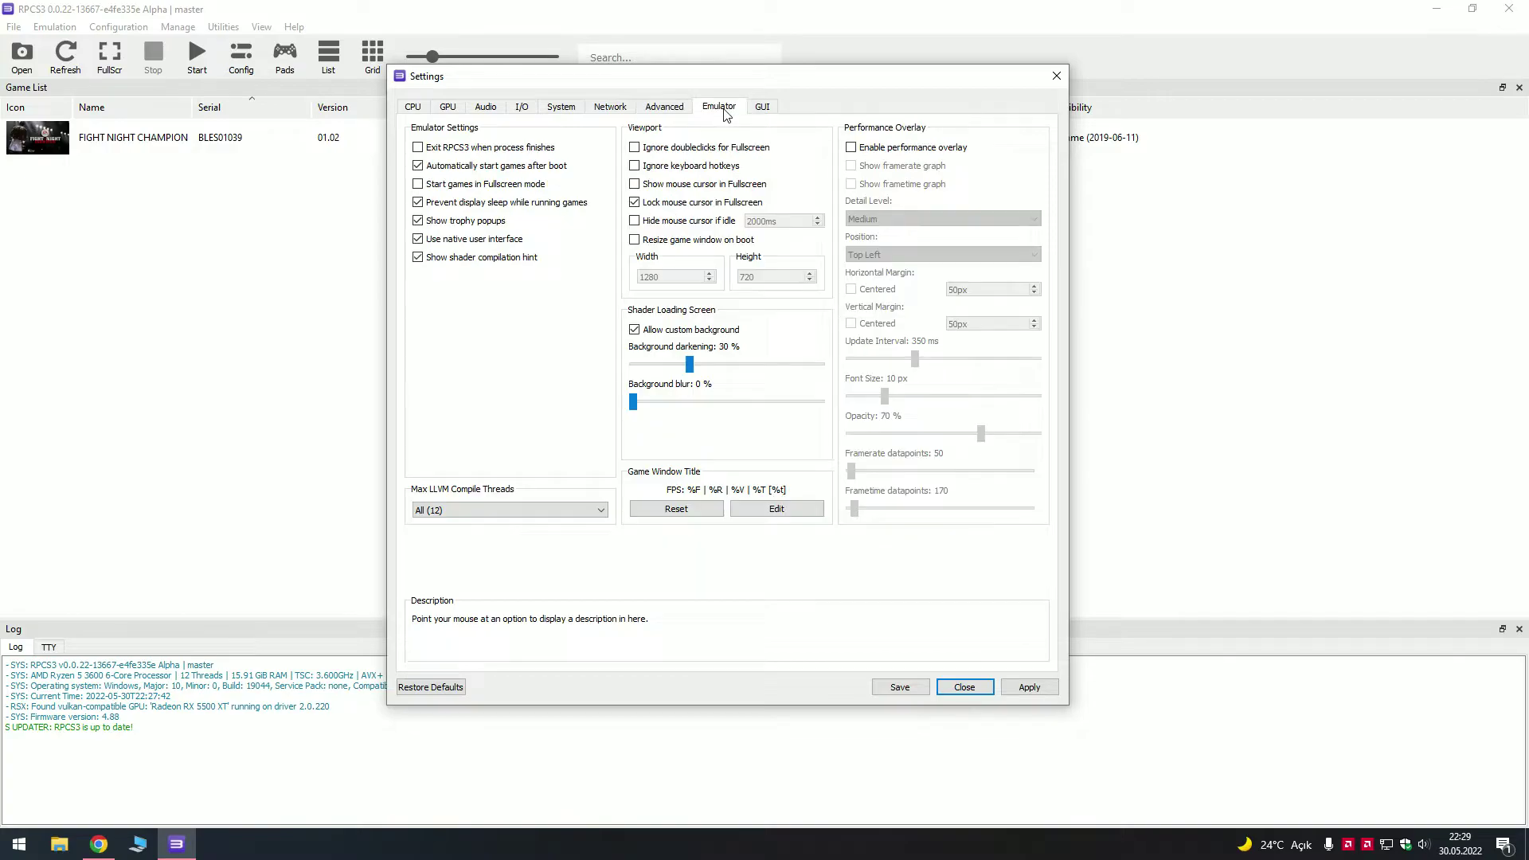
pyautogui.click(766, 109)
# Apply and save the settings, then select FIGHT NIGHT CHAMPION in the game list
pyautogui.click(1035, 688)
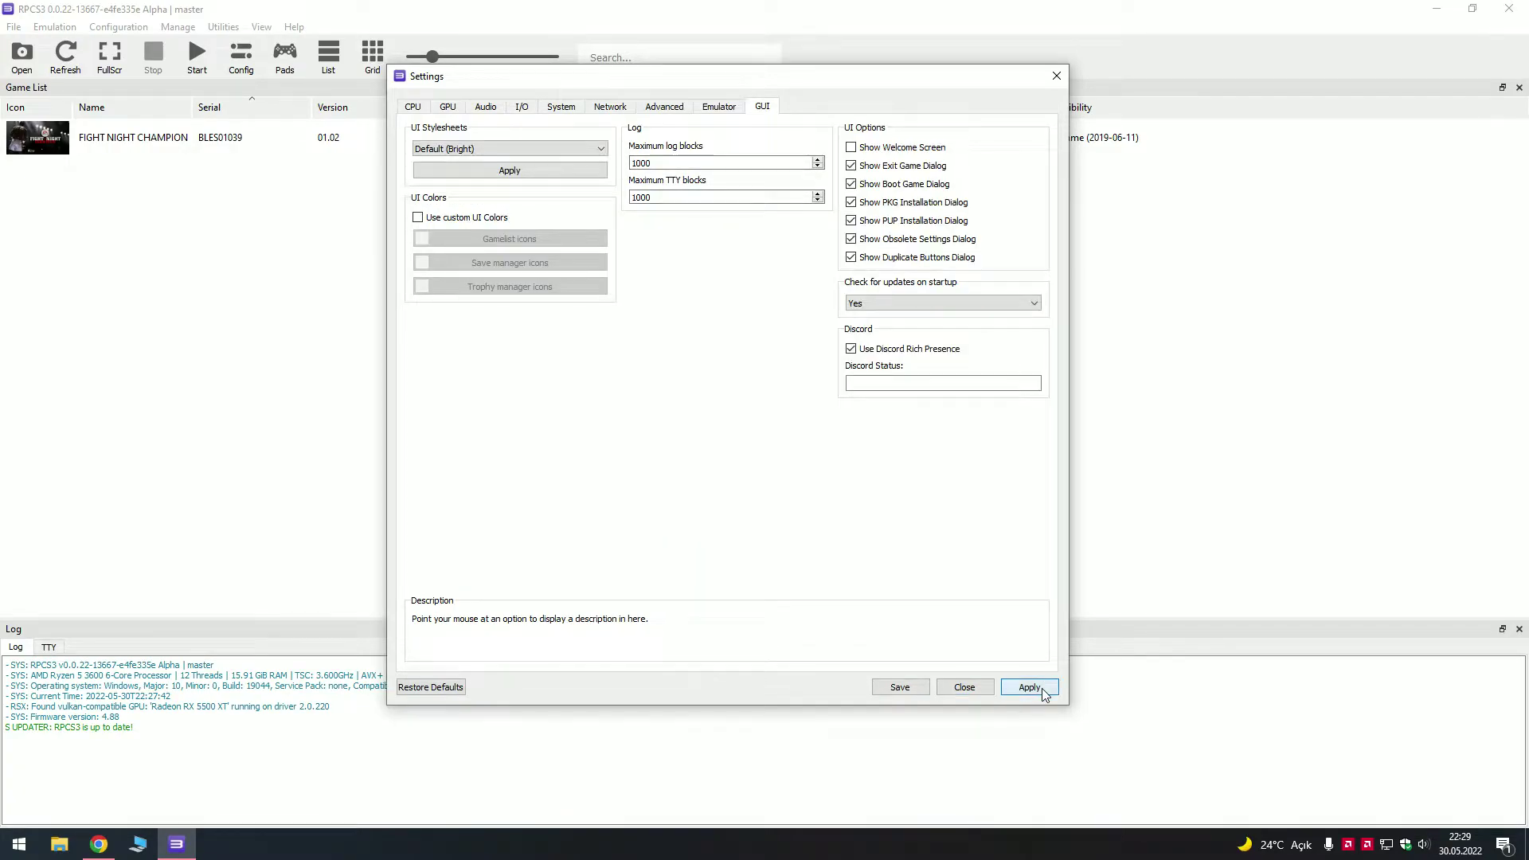
pyautogui.click(894, 685)
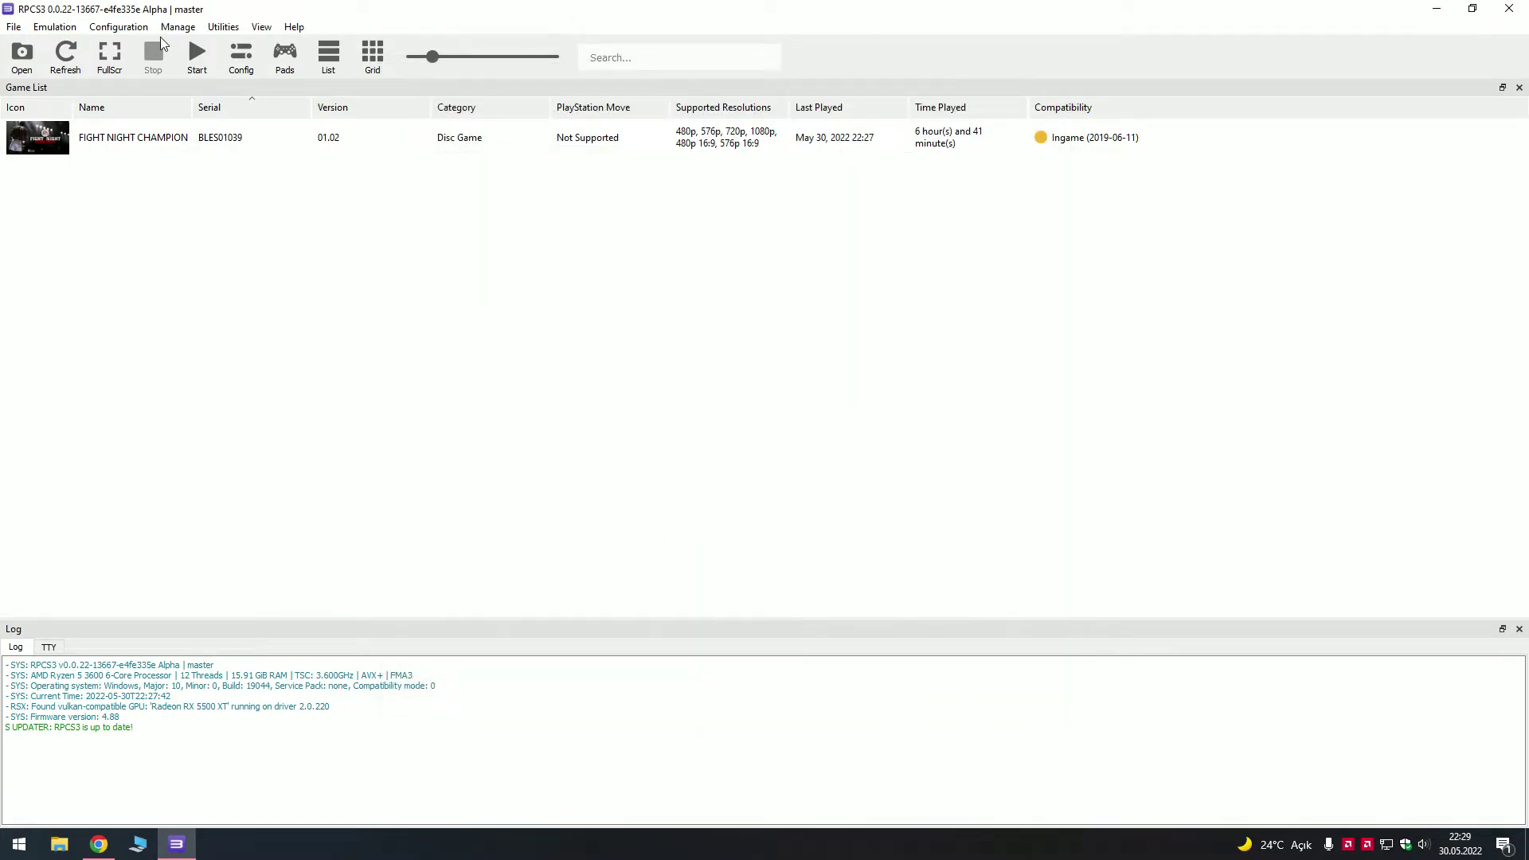
pyautogui.click(160, 148)
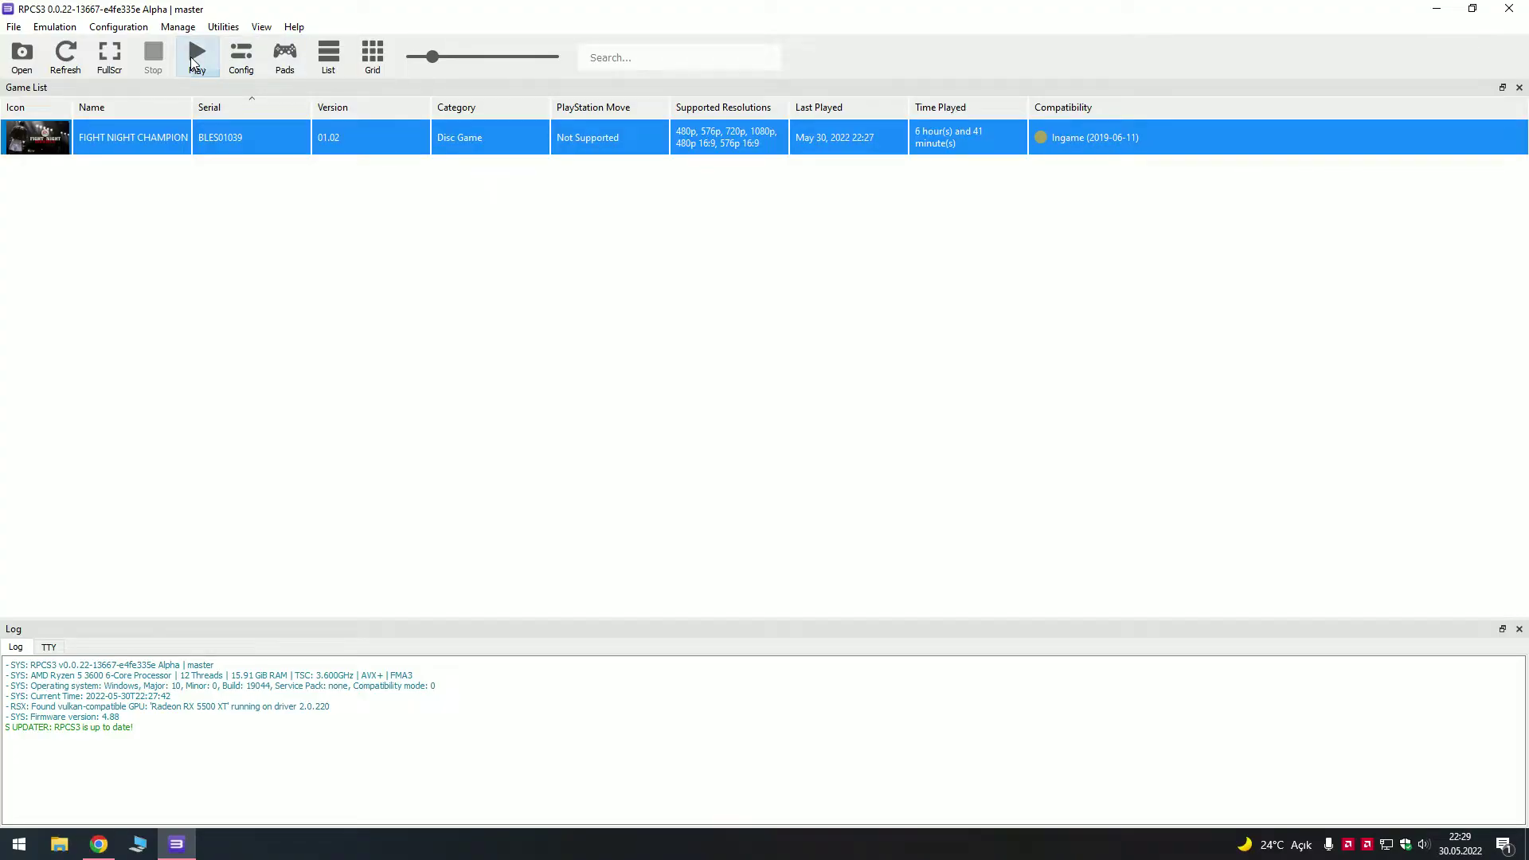
# Boot FIGHT NIGHT CHAMPION, then take it out of fullscreen into a smaller window
pyautogui.click(194, 63)
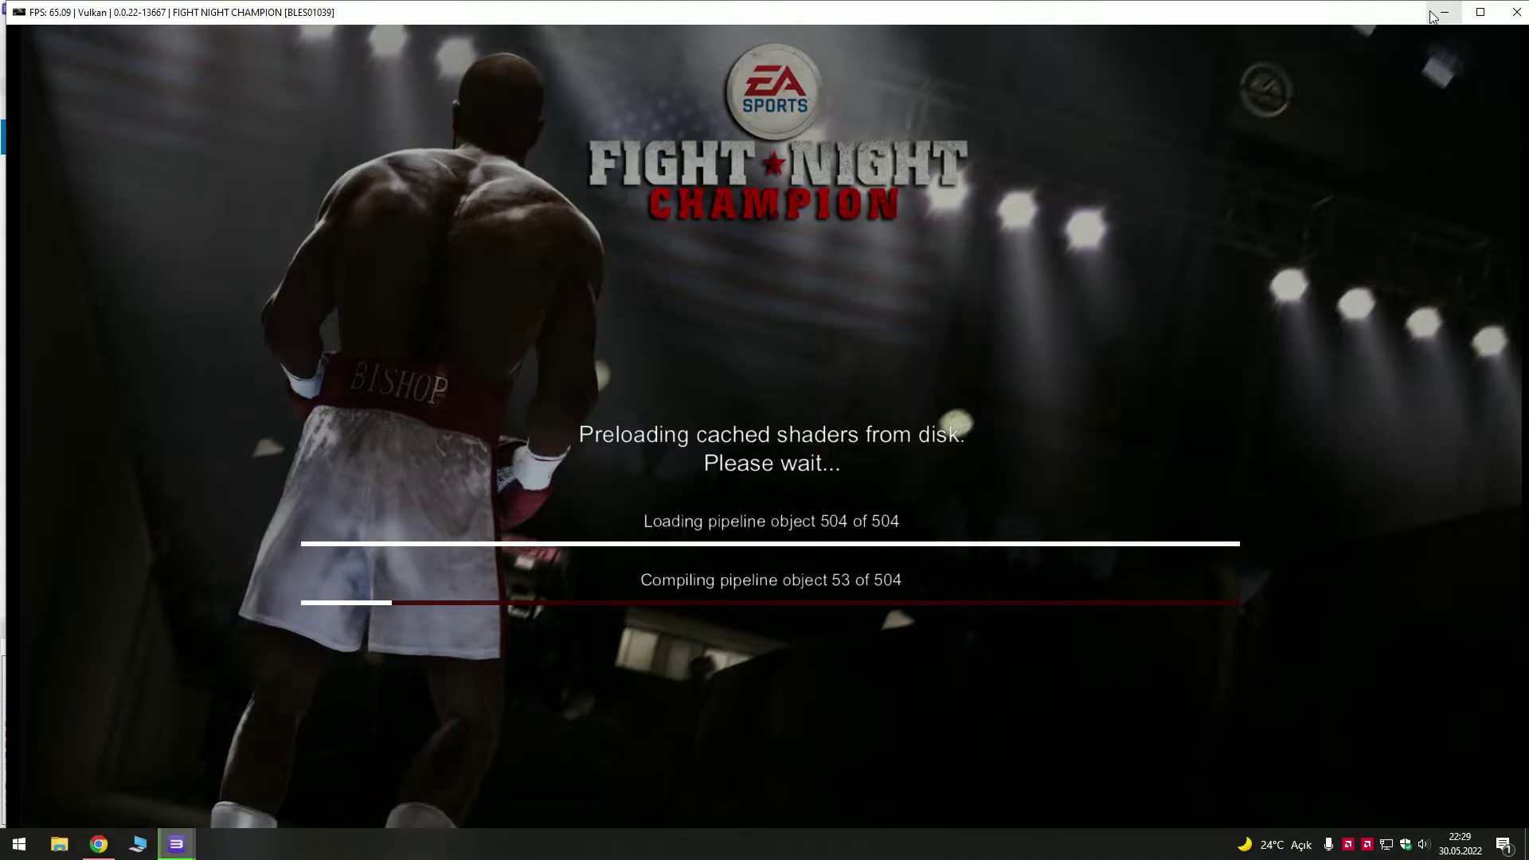
pyautogui.doubleClick(1286, 294)
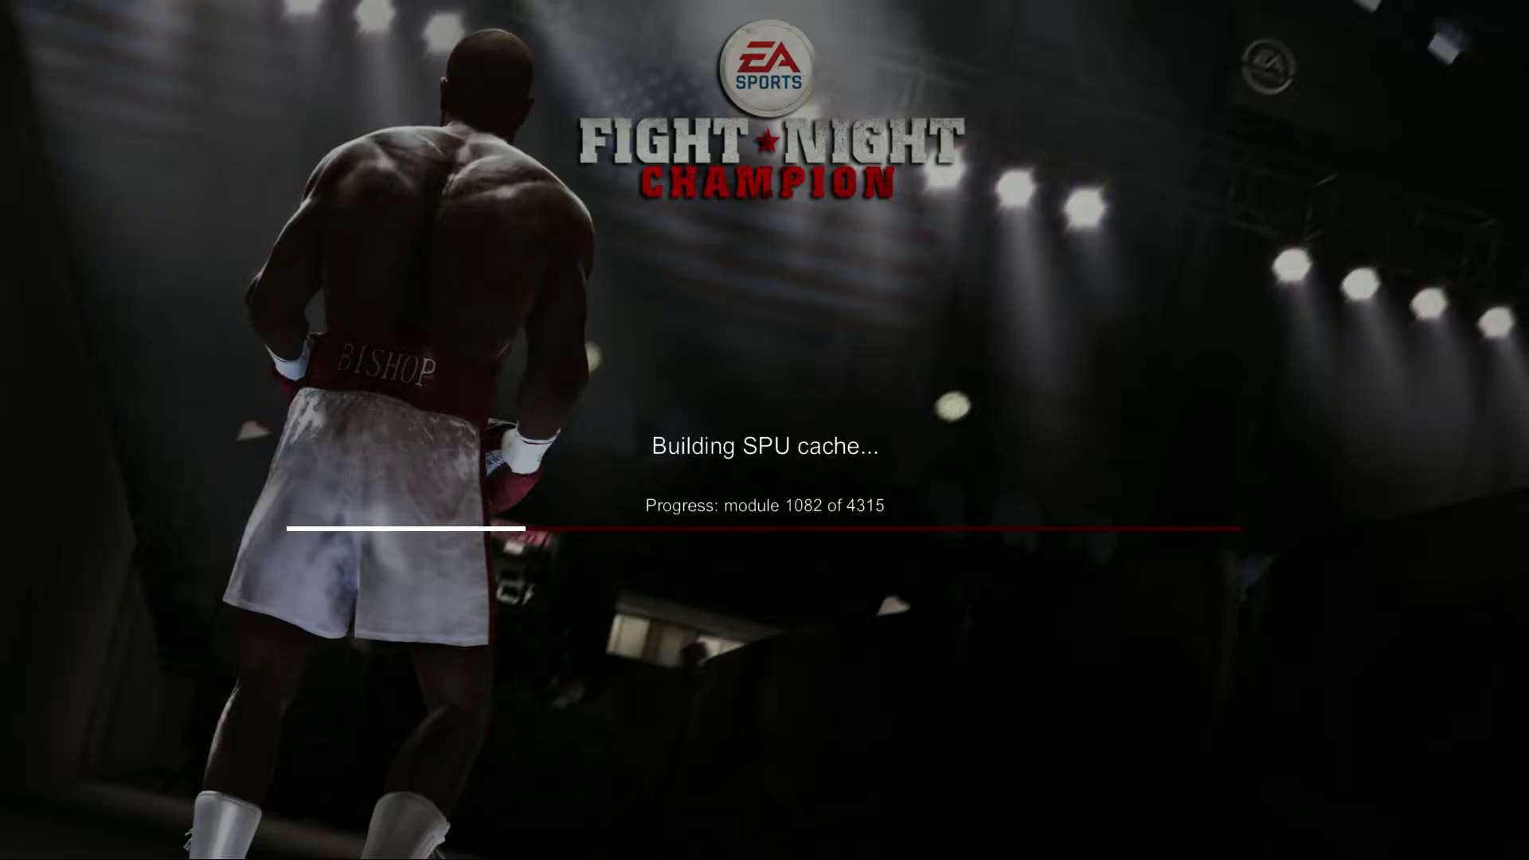
pyautogui.doubleClick(744, 438)
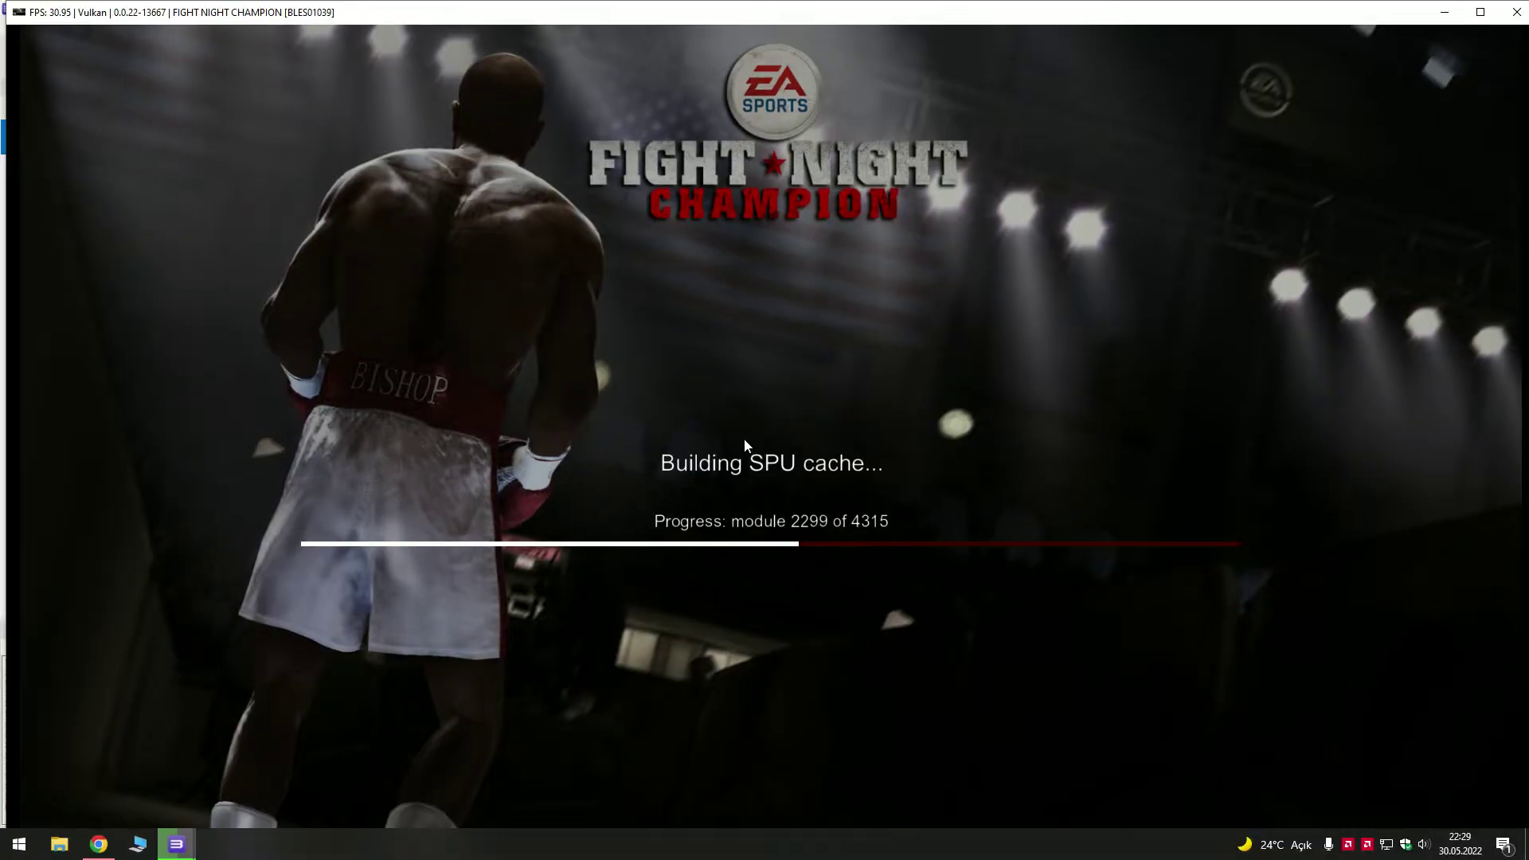
pyautogui.moveTo(797, 12); pyautogui.dragTo(862, 319)
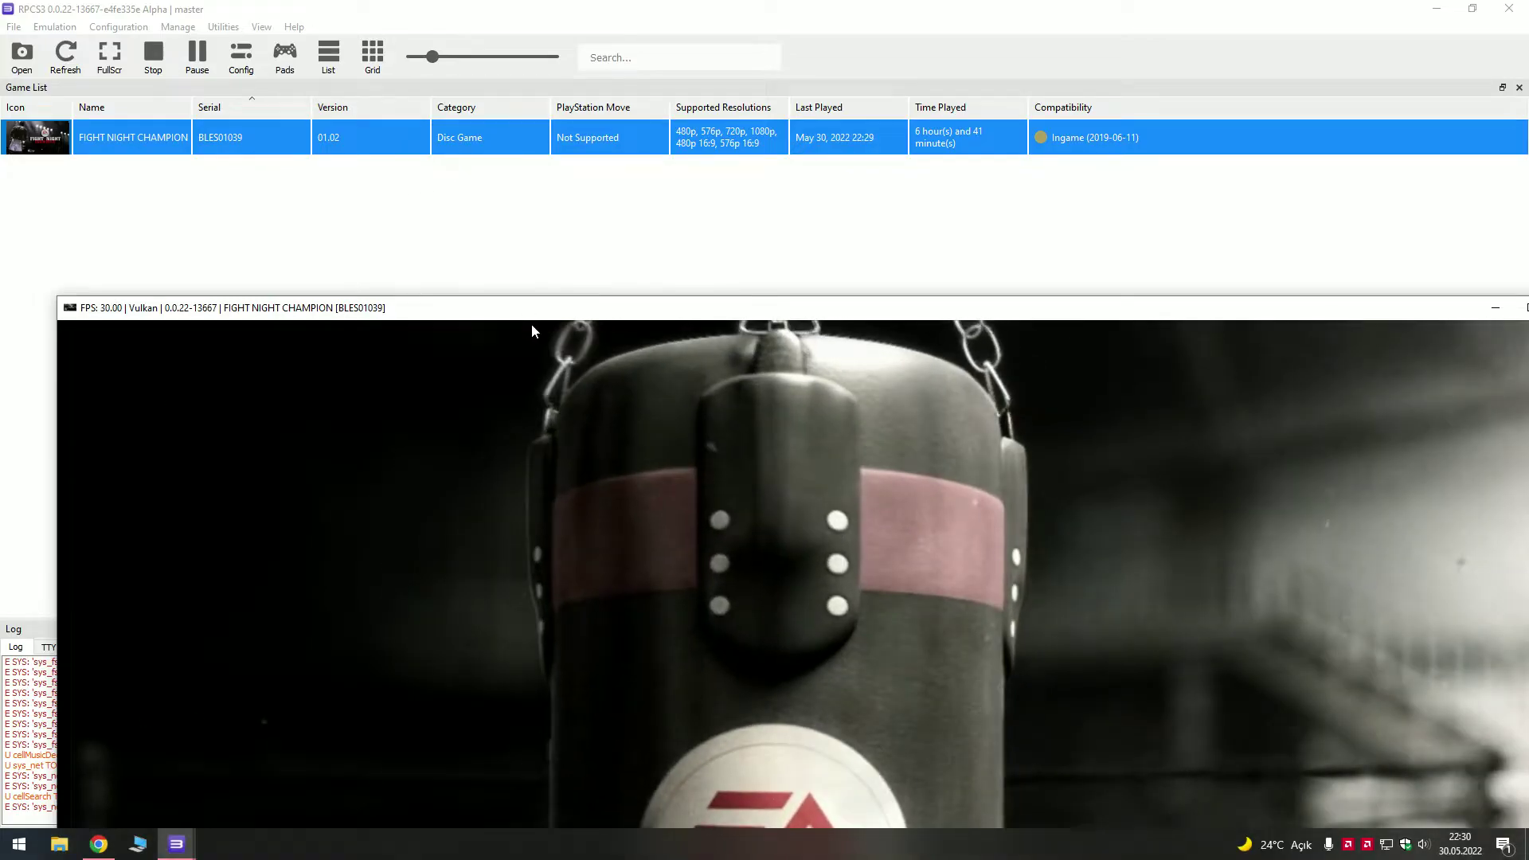
# Reposition the game window, adjust system volume, then maximize it and go fullscreen
pyautogui.moveTo(531, 318); pyautogui.dragTo(502, 312)
pyautogui.press('XF86AudioLowerVolume')
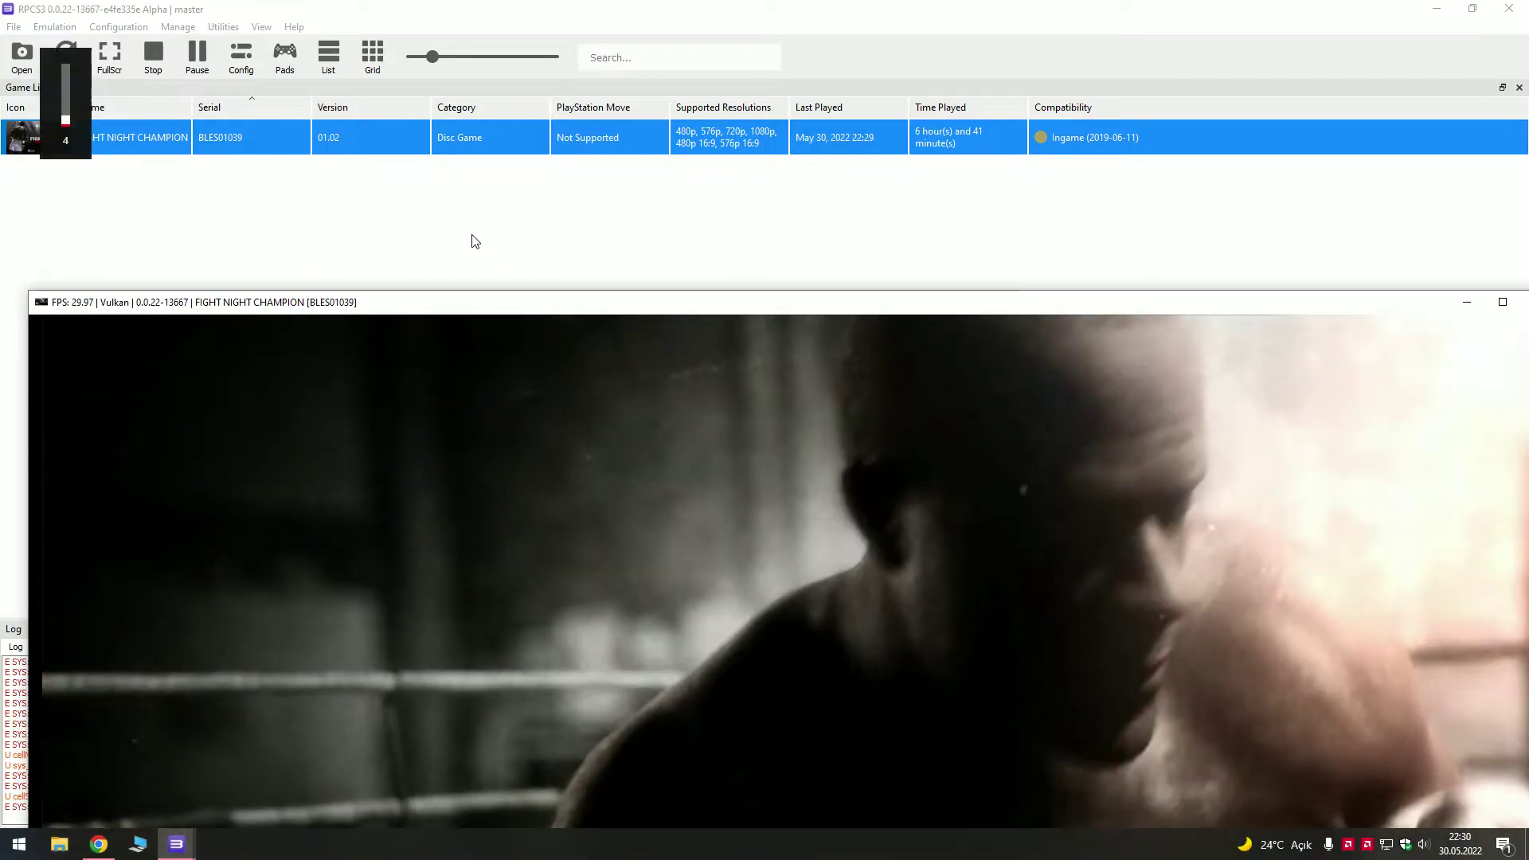
pyautogui.press('XF86AudioRaiseVolume')
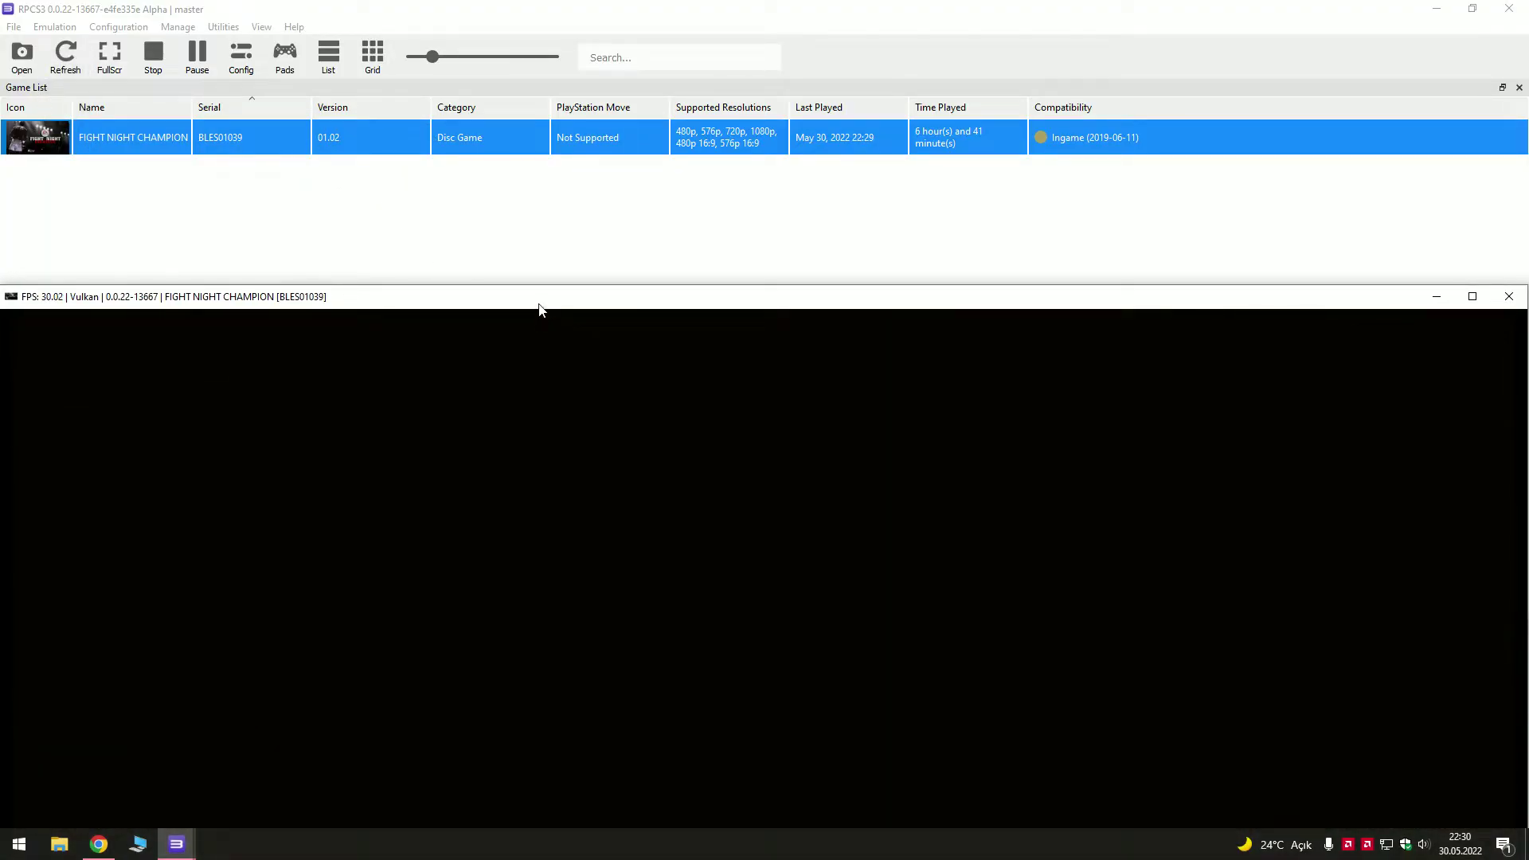
pyautogui.moveTo(539, 310); pyautogui.dragTo(532, 273)
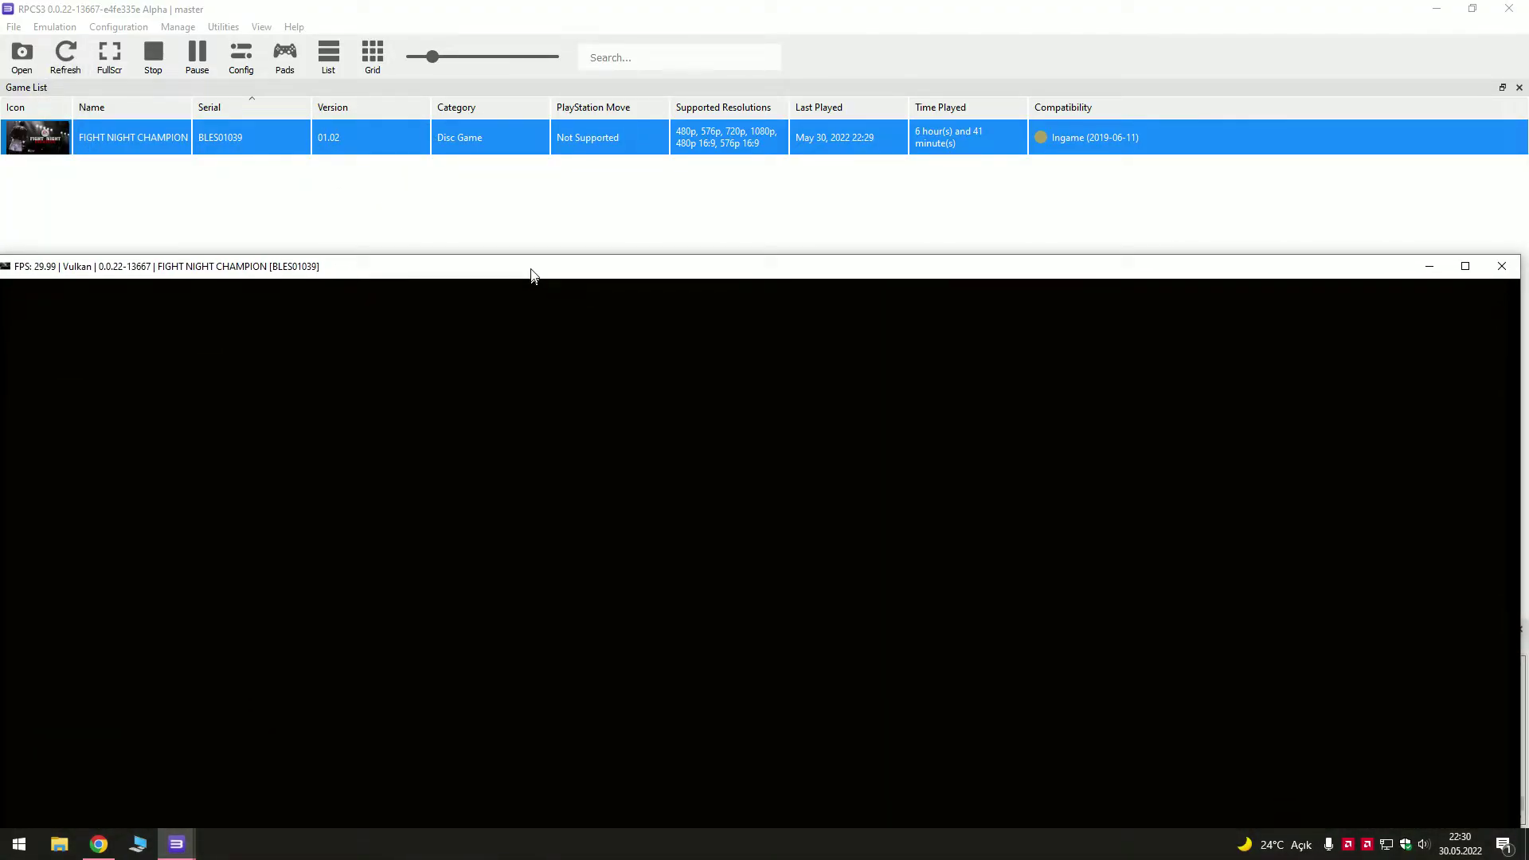
pyautogui.doubleClick(532, 273)
pyautogui.doubleClick(575, 332)
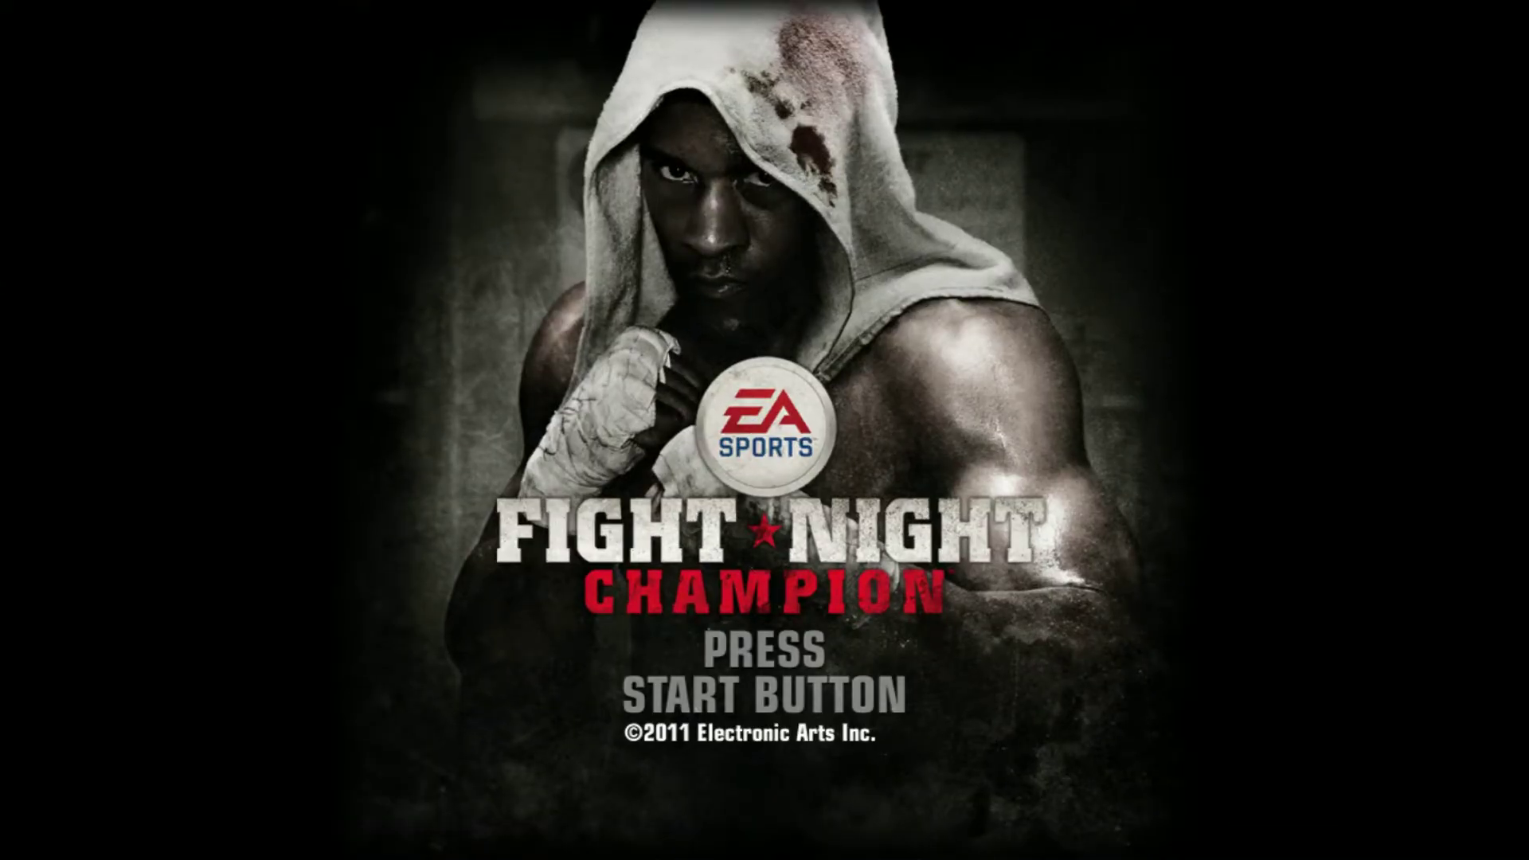
# Pass the title screen and select Manny Pacquiao as the first boxer
pyautogui.press('Return')
pyautogui.press('Return')
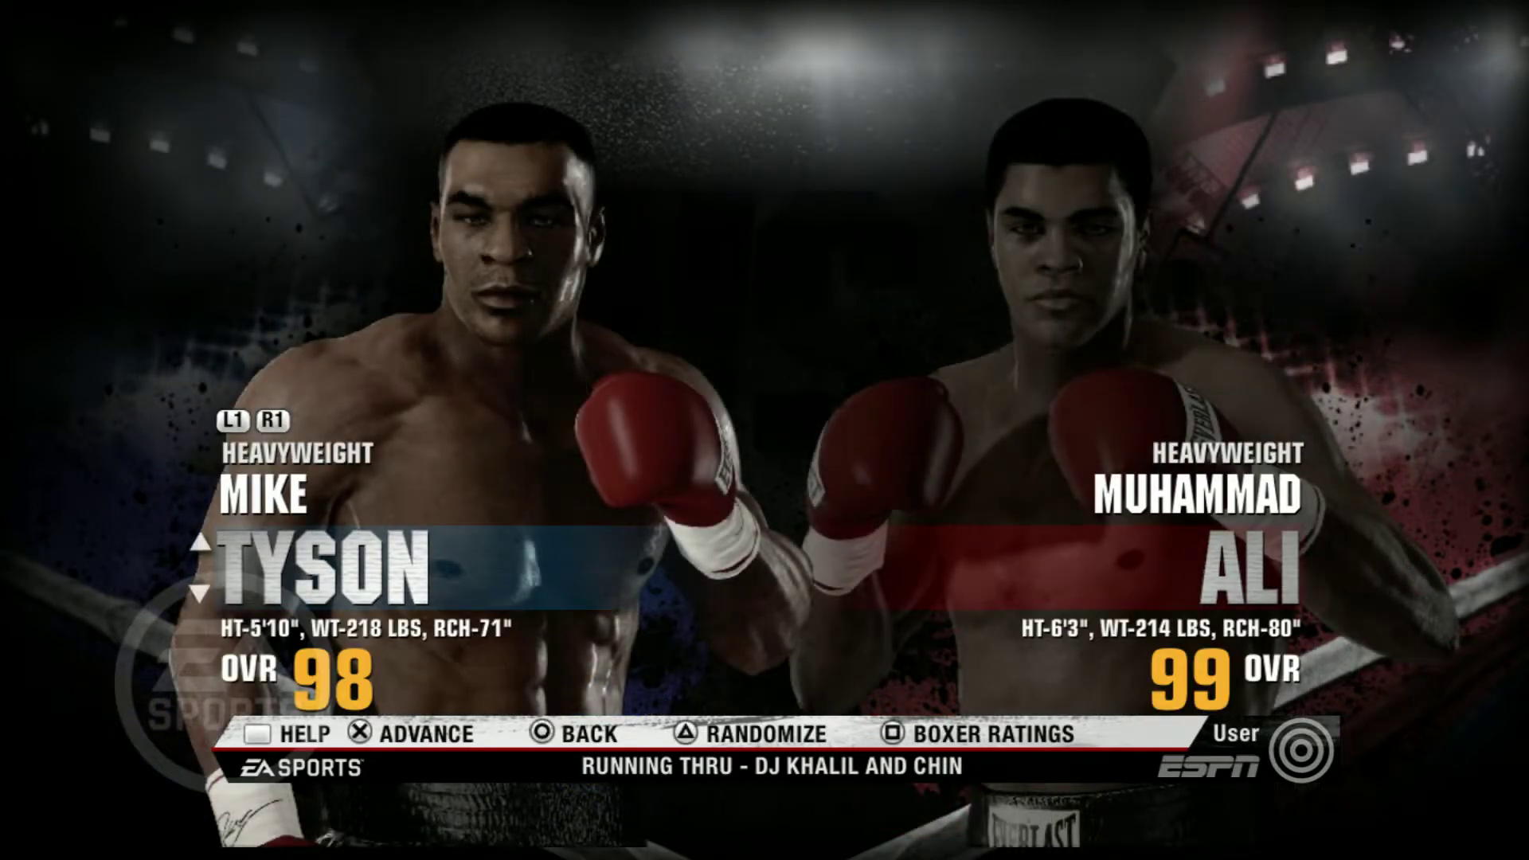
pyautogui.press('Down')
pyautogui.press('Down')
pyautogui.press('Down')
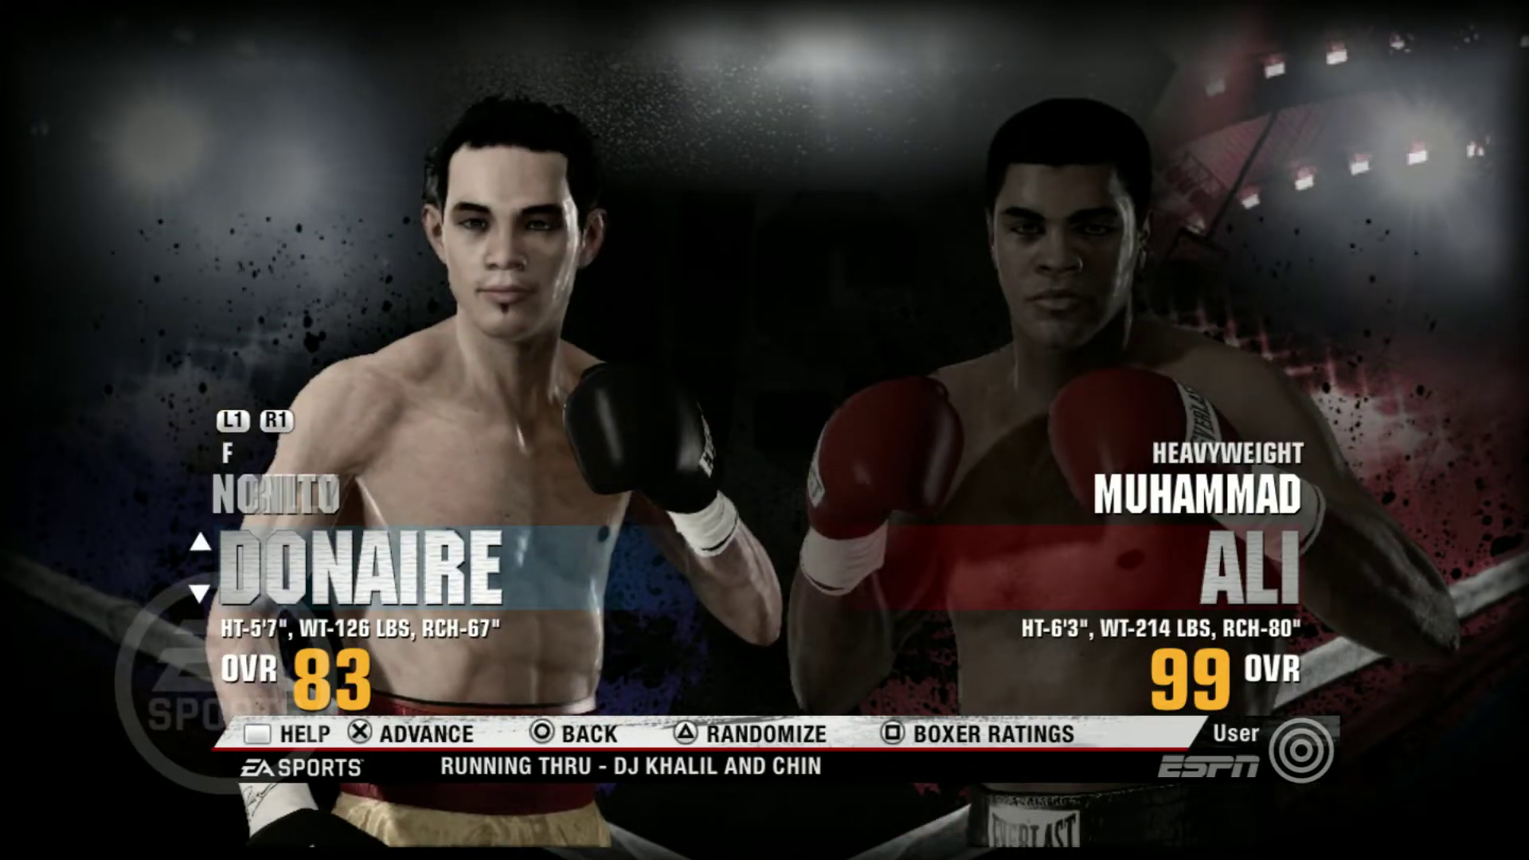
pyautogui.press('Down')
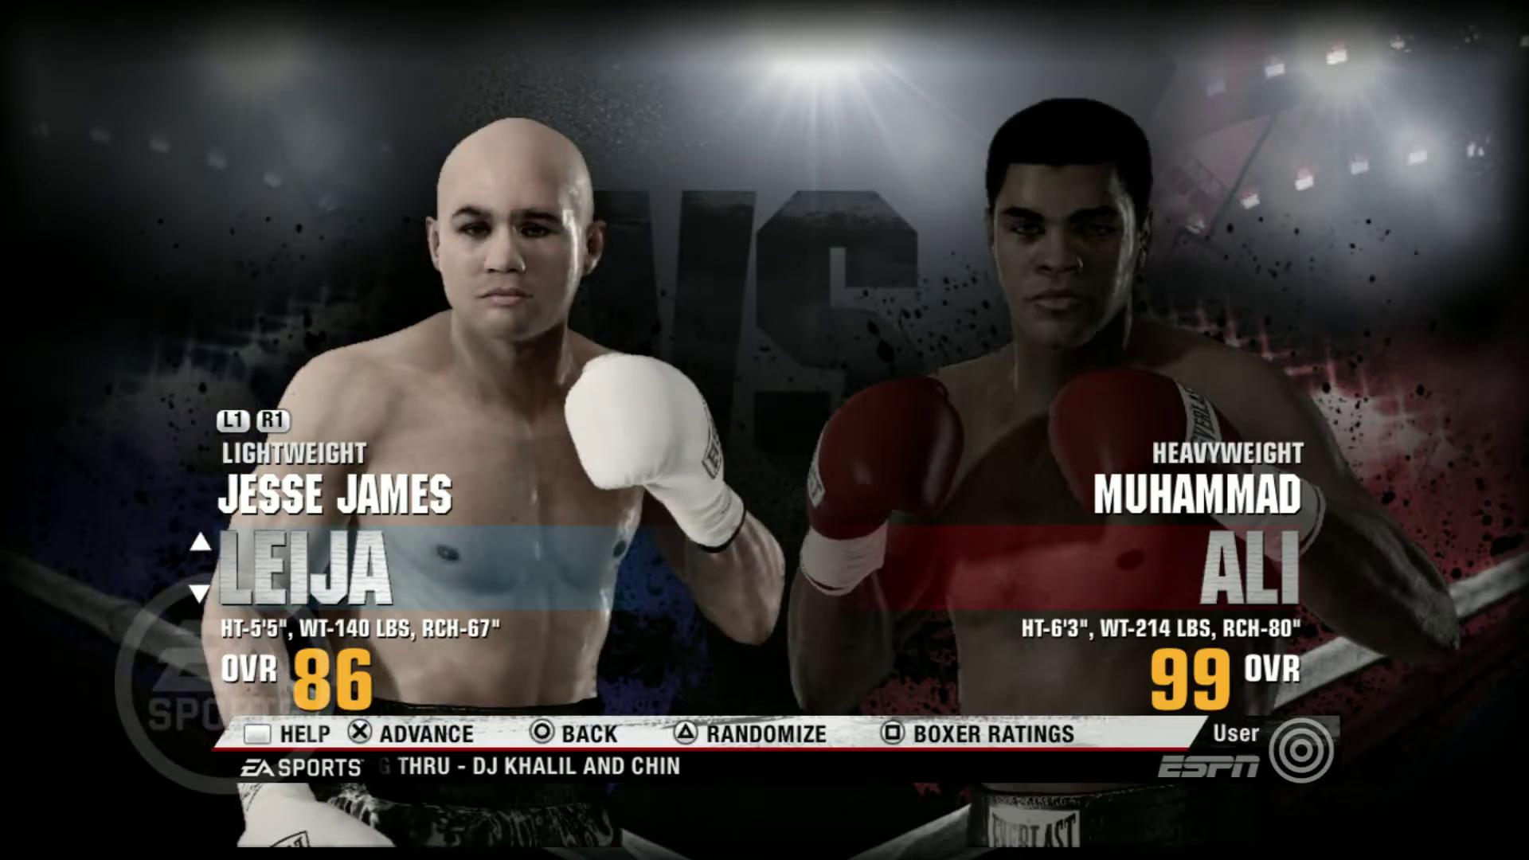
pyautogui.press('Down')
pyautogui.press('Down')
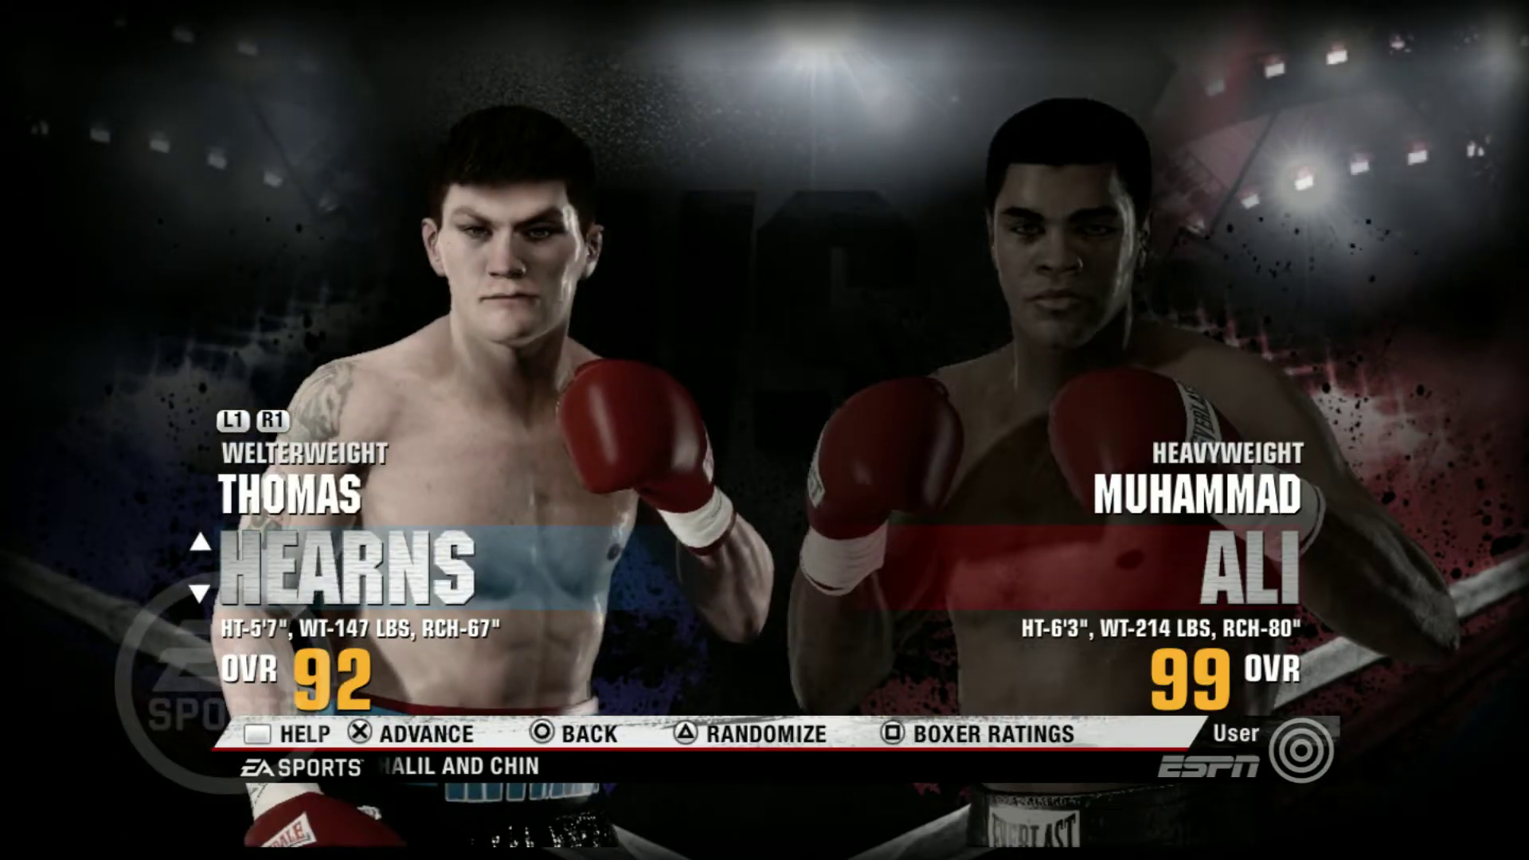
pyautogui.press('Down')
pyautogui.press('Down')
pyautogui.press('Down')
pyautogui.press('Down')
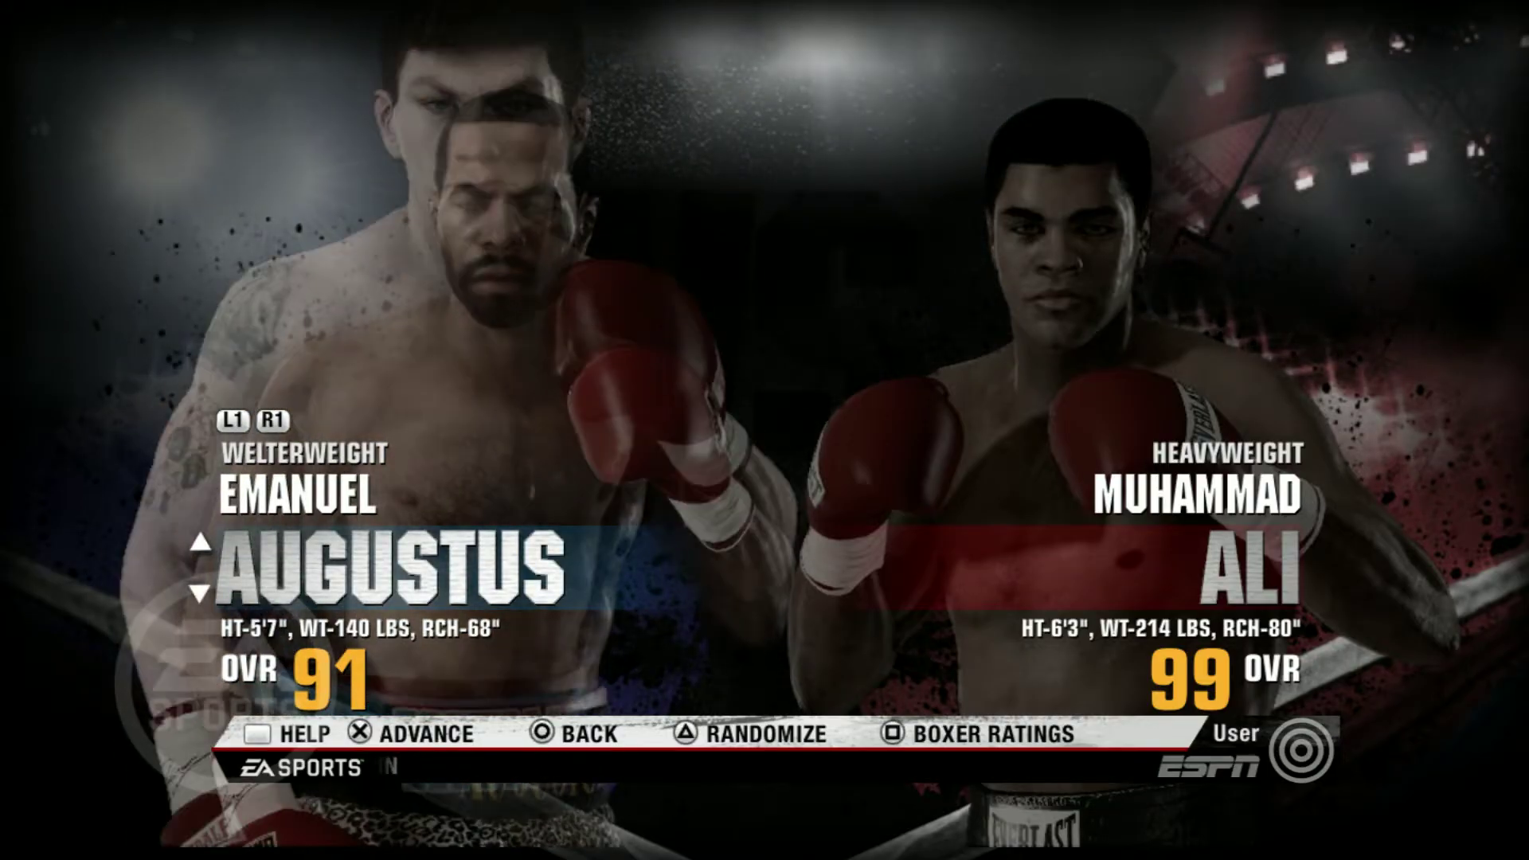
pyautogui.press('Down')
pyautogui.press('Down')
pyautogui.press('Down')
pyautogui.press('Down')
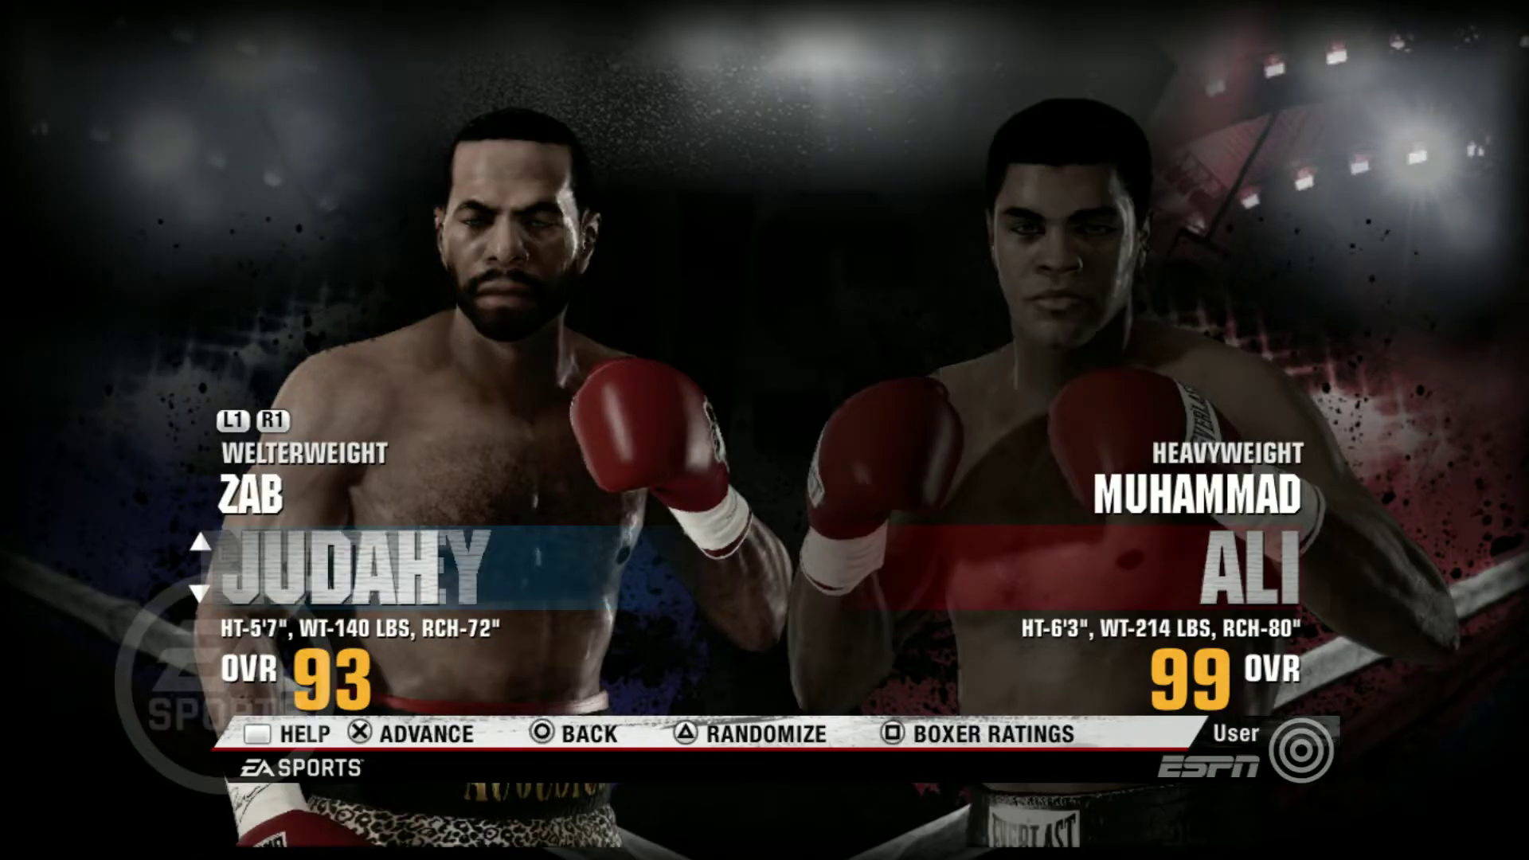
pyautogui.press('Down')
pyautogui.press('Down')
pyautogui.press('Down')
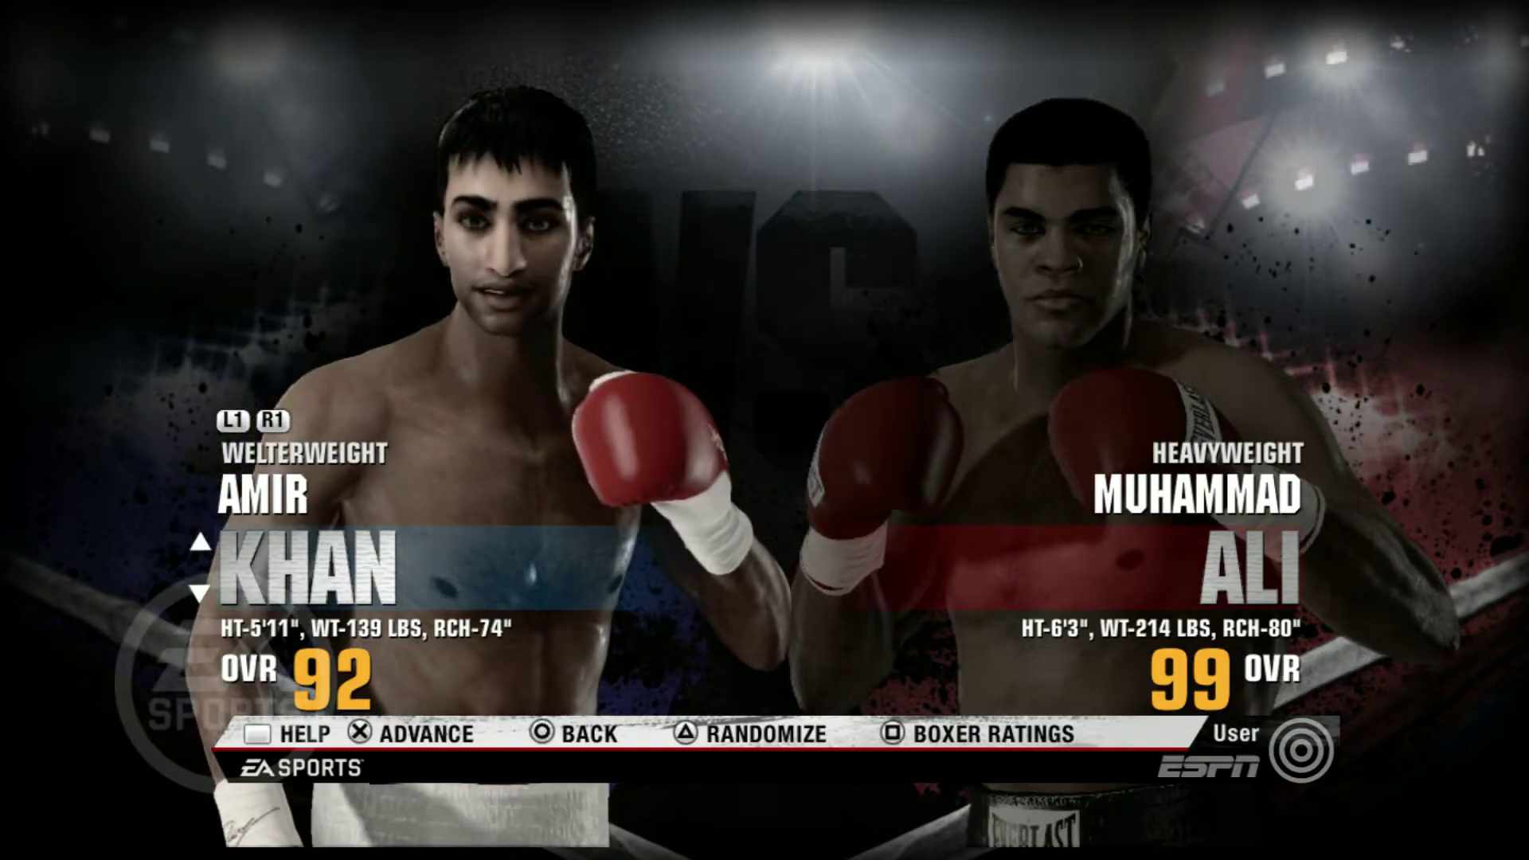
pyautogui.press('Down')
pyautogui.press('Down')
pyautogui.press('Down')
pyautogui.press('Down')
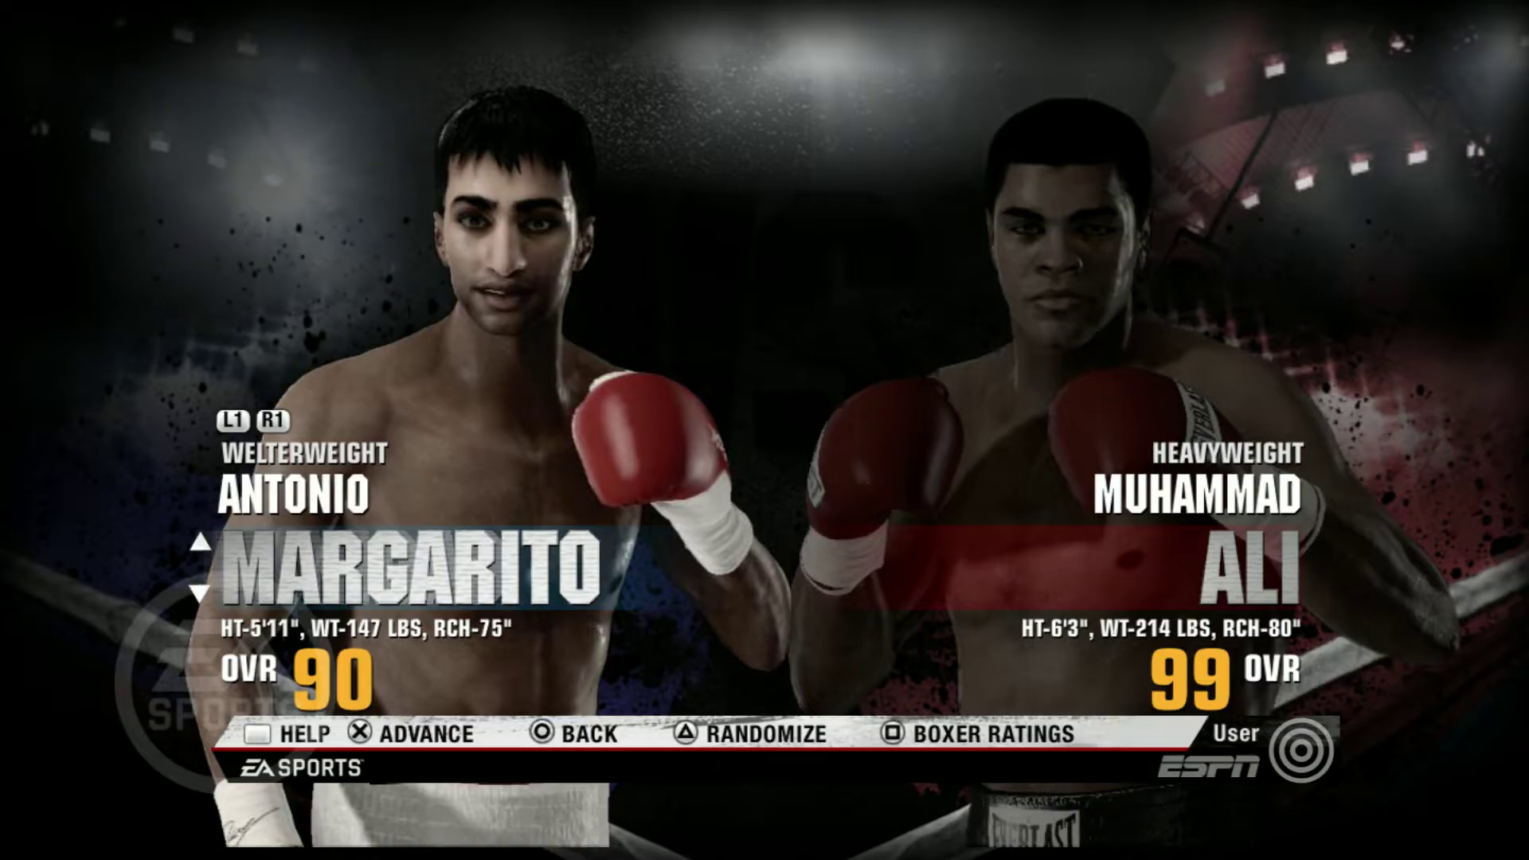
pyautogui.press('Down')
pyautogui.press('Down')
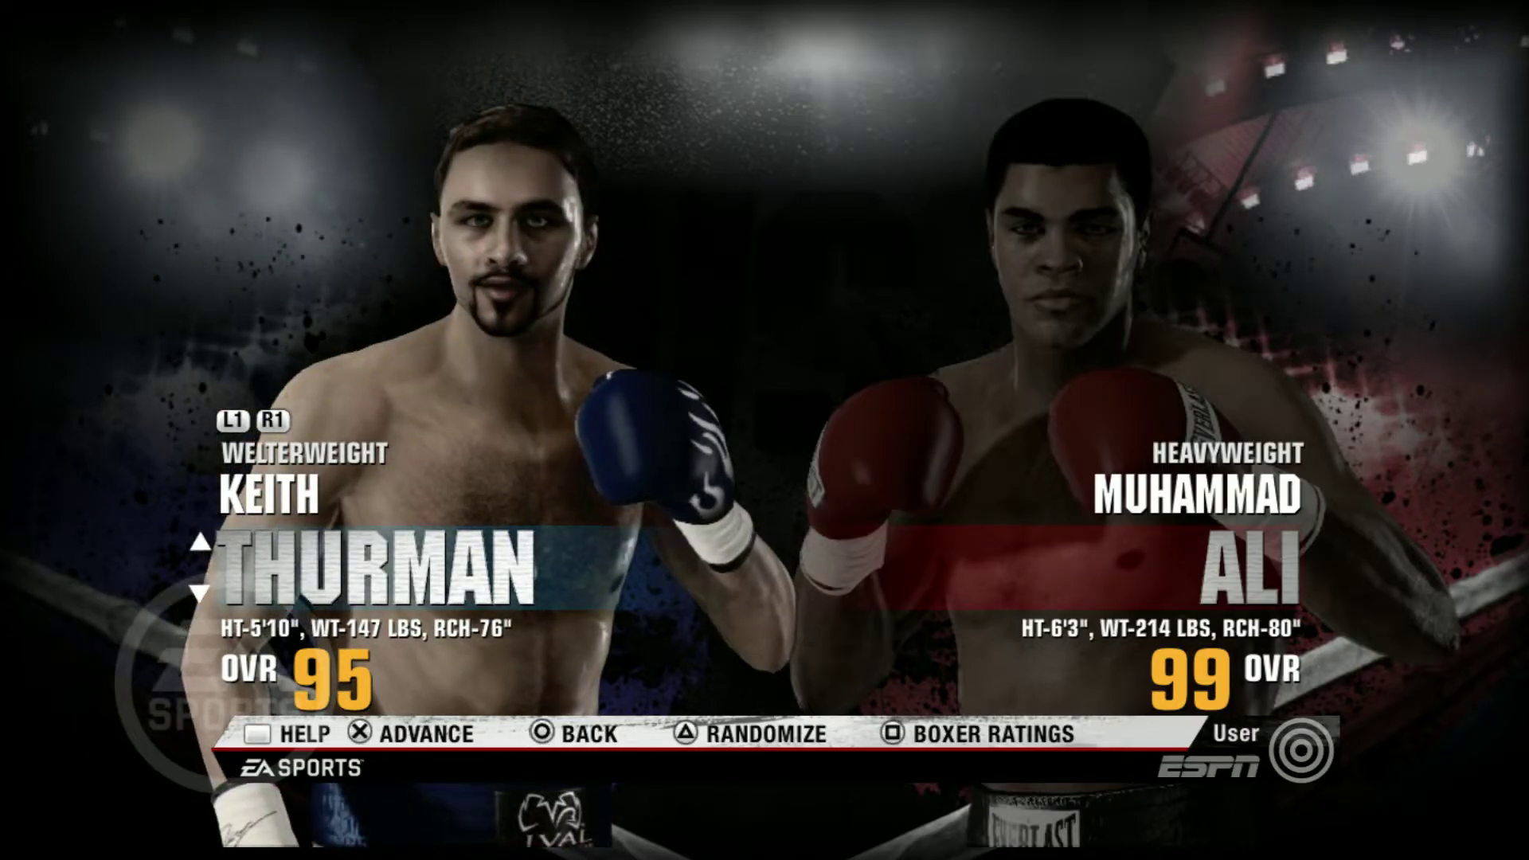
pyautogui.press('Down')
pyautogui.press('Down')
pyautogui.press('Down')
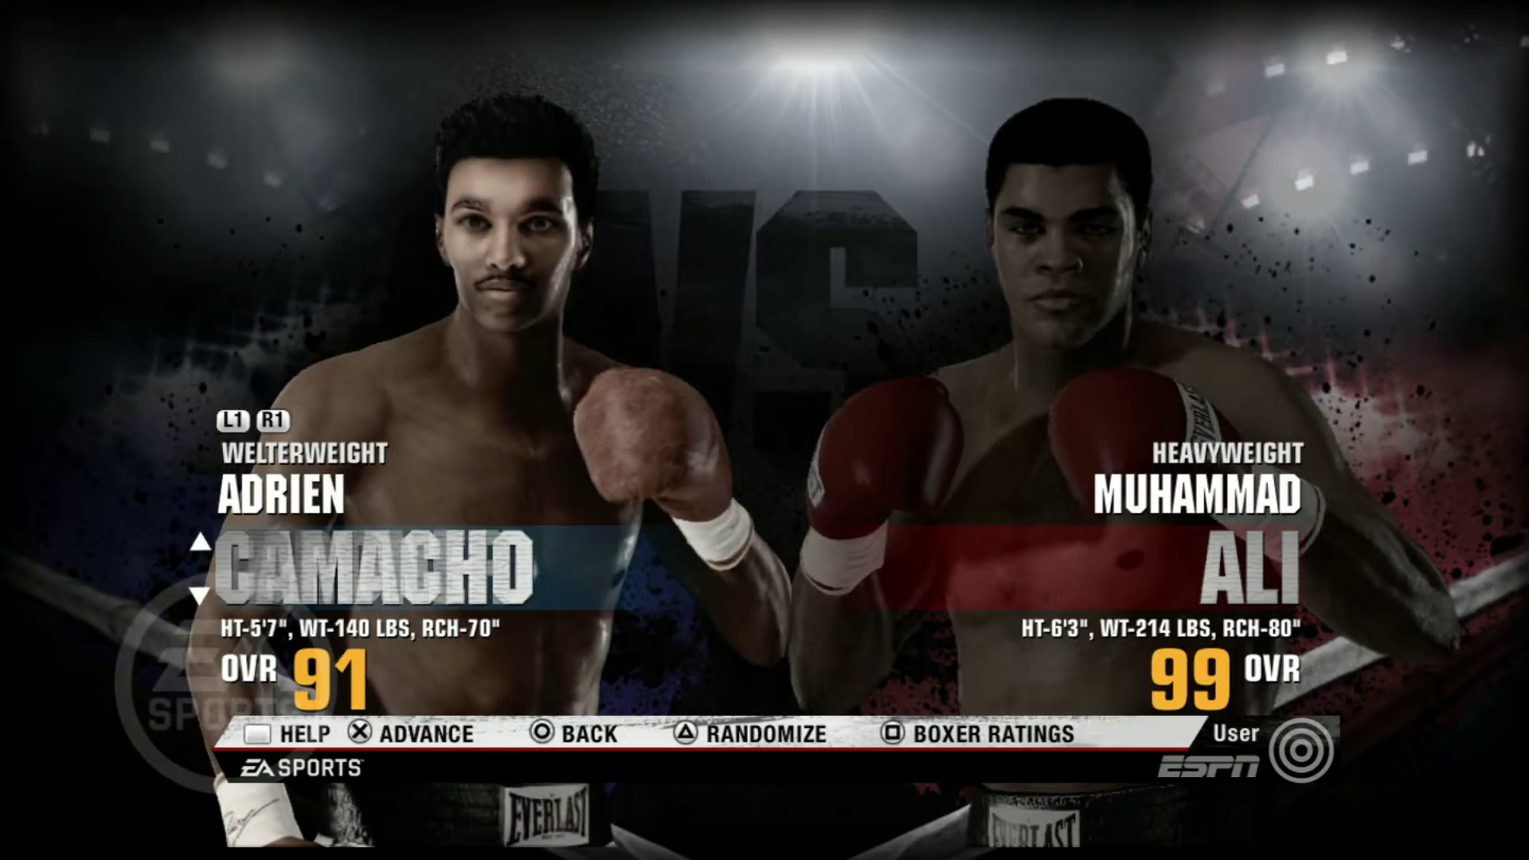
pyautogui.press('Down')
pyautogui.press('Down')
pyautogui.press('Down')
pyautogui.press('Down')
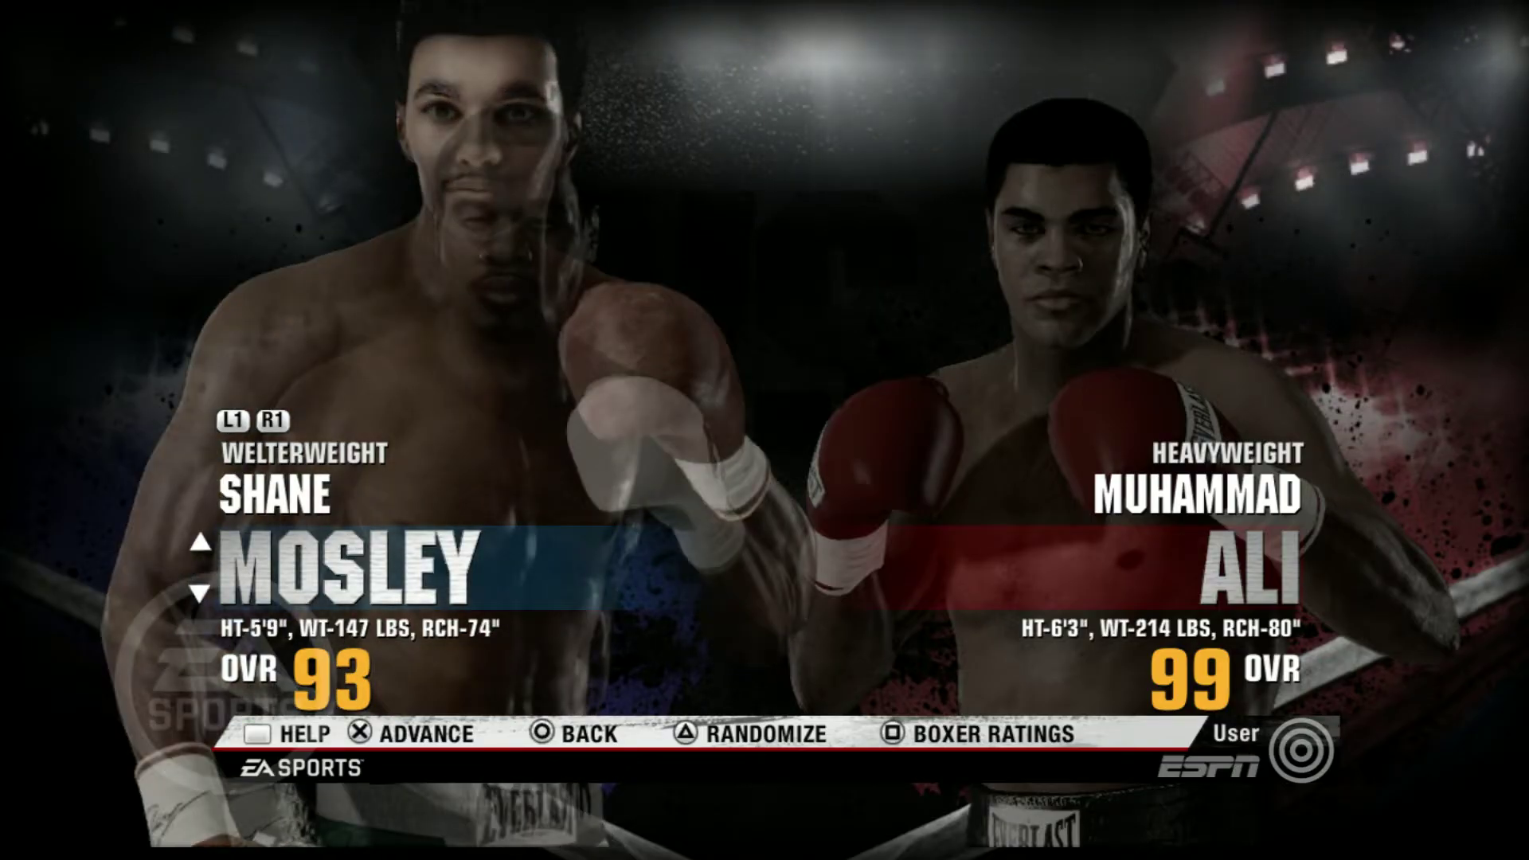
pyautogui.press('Down')
pyautogui.press('Down')
pyautogui.press('Down')
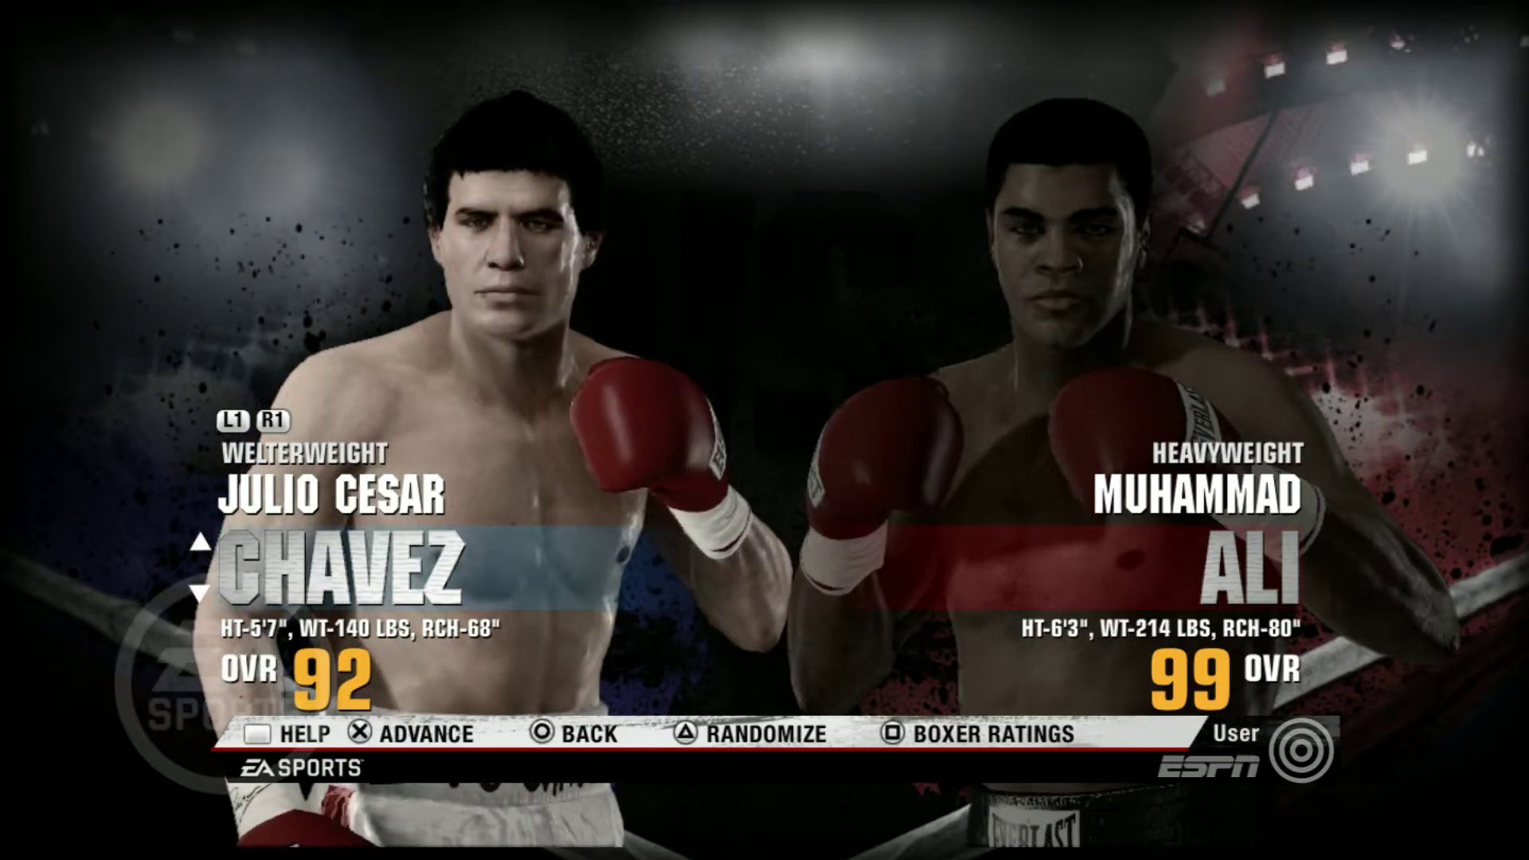
pyautogui.press('Up')
pyautogui.press('Return')
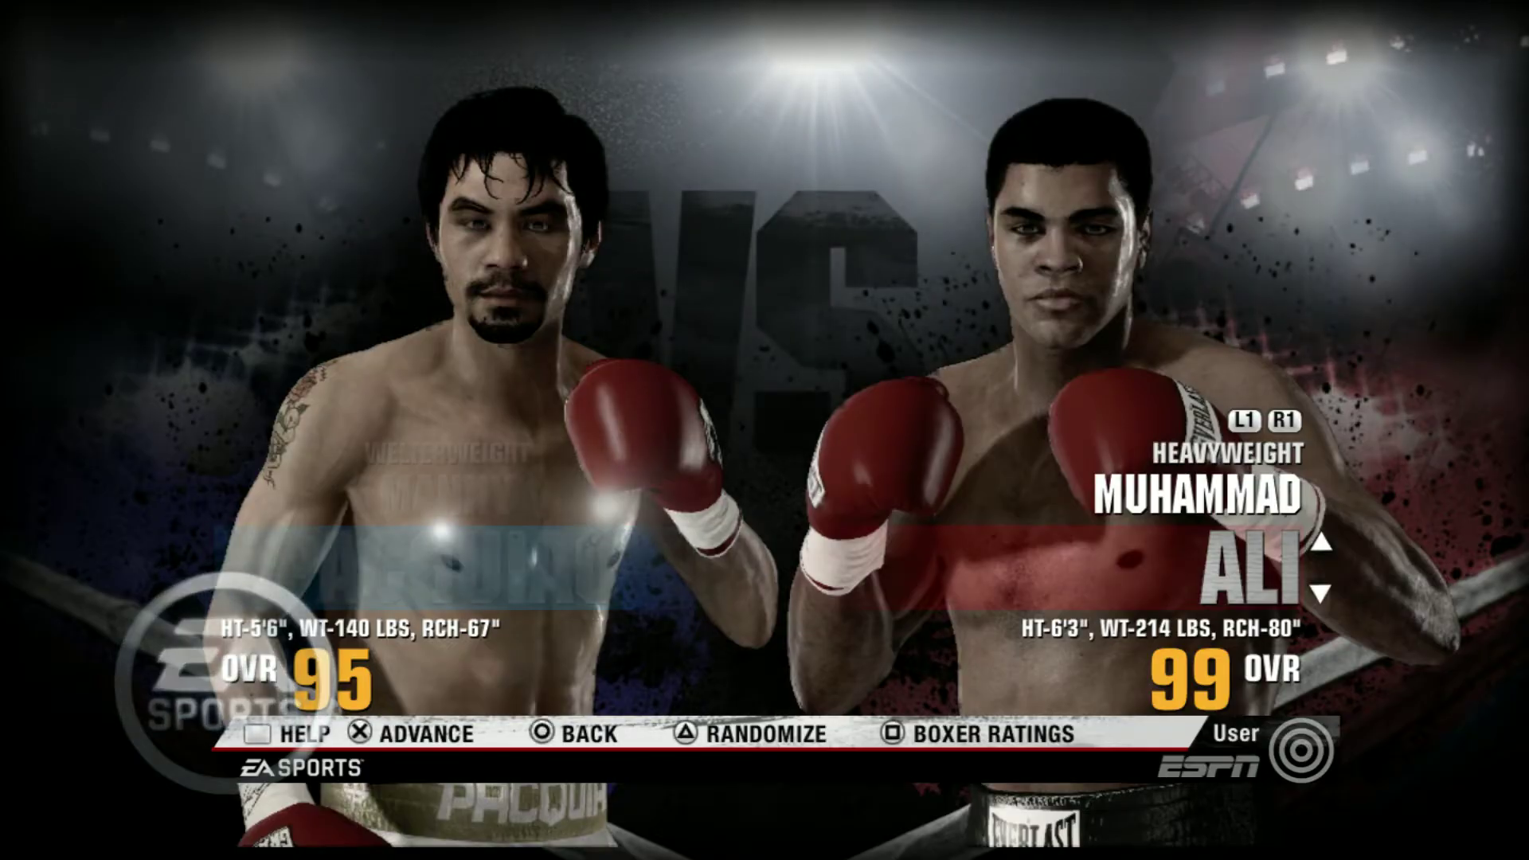
# Choose Canelo Alvarez as the opponent and confirm the matchup
pyautogui.press('Down')
pyautogui.press('Down')
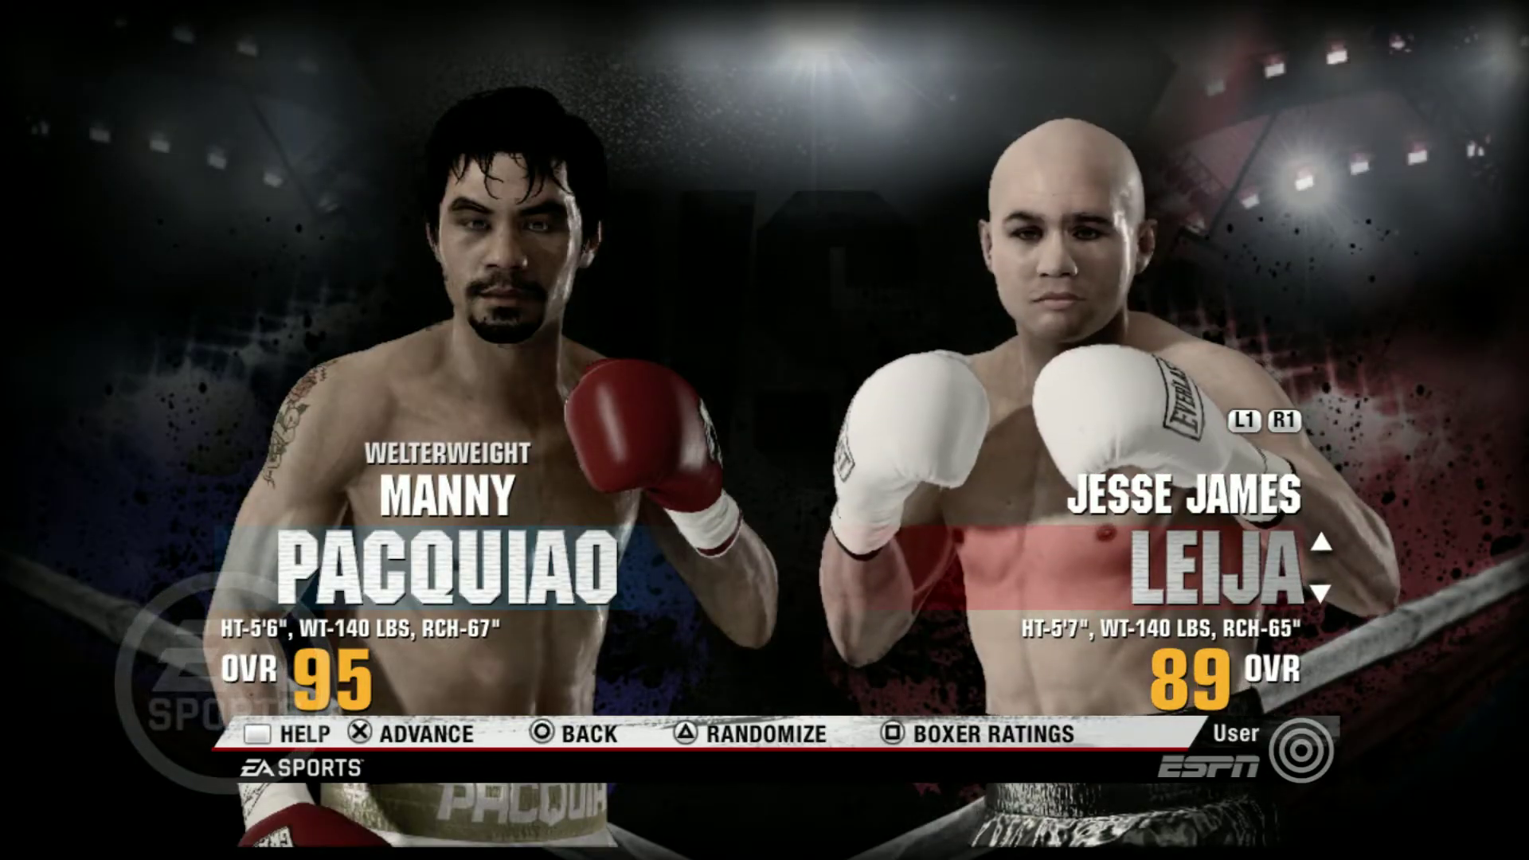
pyautogui.press('Down')
pyautogui.press('Down')
pyautogui.press('Down')
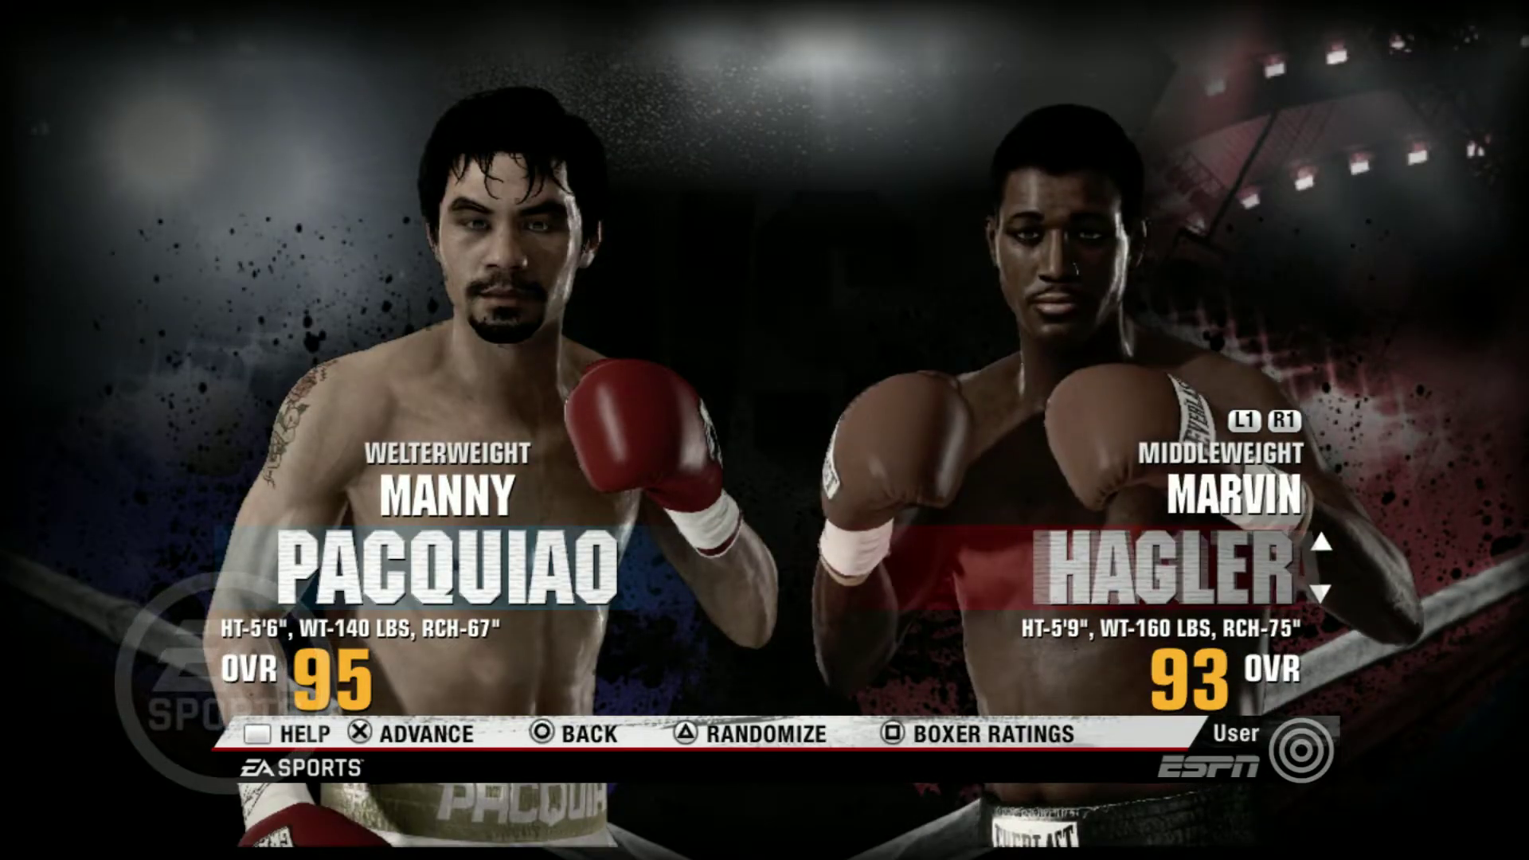
pyautogui.press('Down')
pyautogui.press('Down')
pyautogui.press('Down')
pyautogui.press('Down')
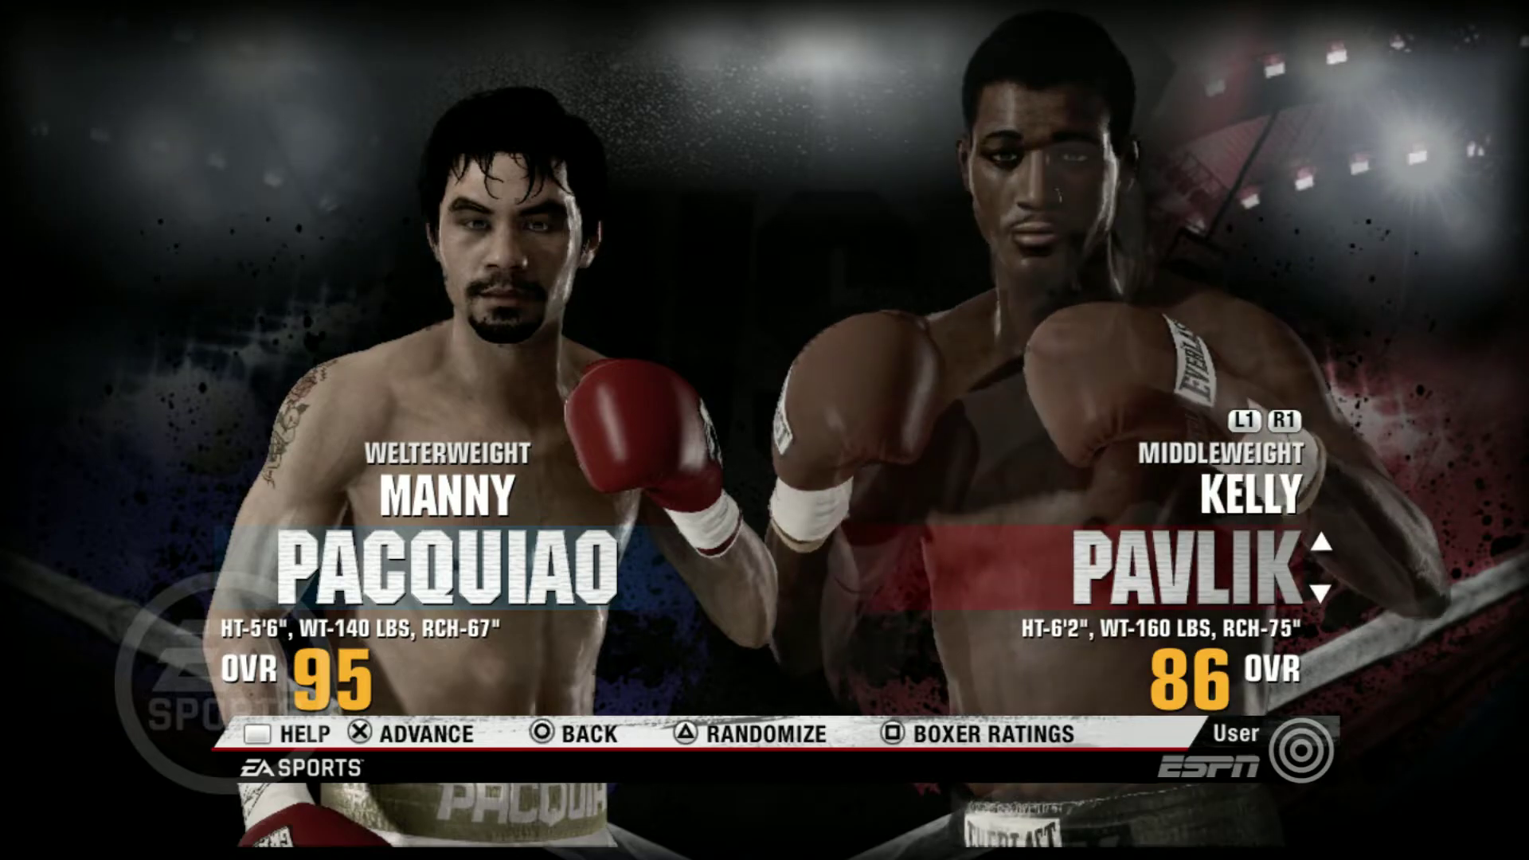
pyautogui.press('Down')
pyautogui.press('Down')
pyautogui.press('Down')
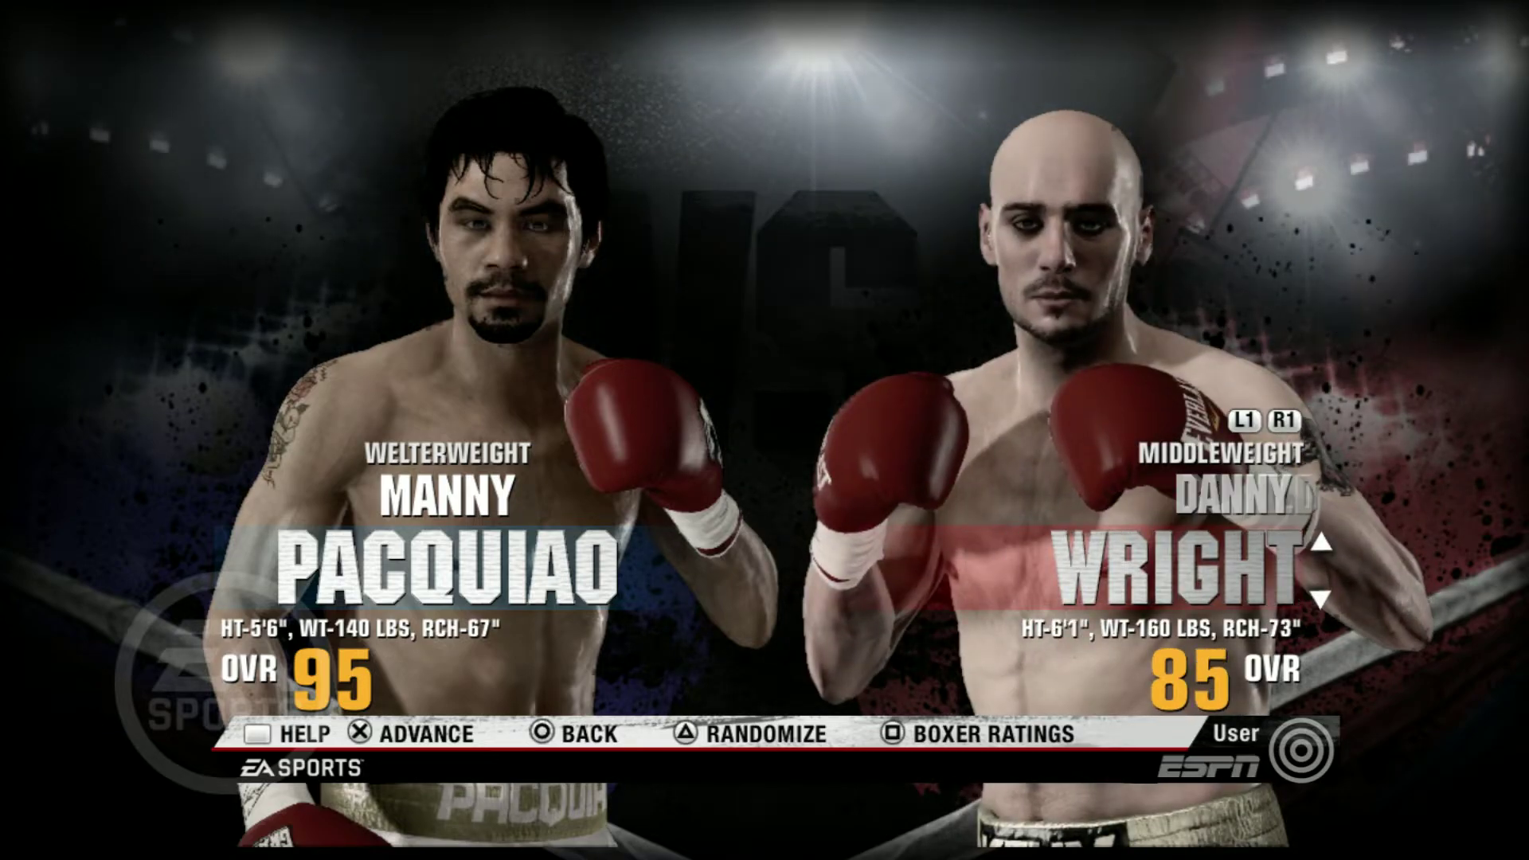
pyautogui.press('Down')
pyautogui.press('Down')
pyautogui.press('Down')
pyautogui.press('Down')
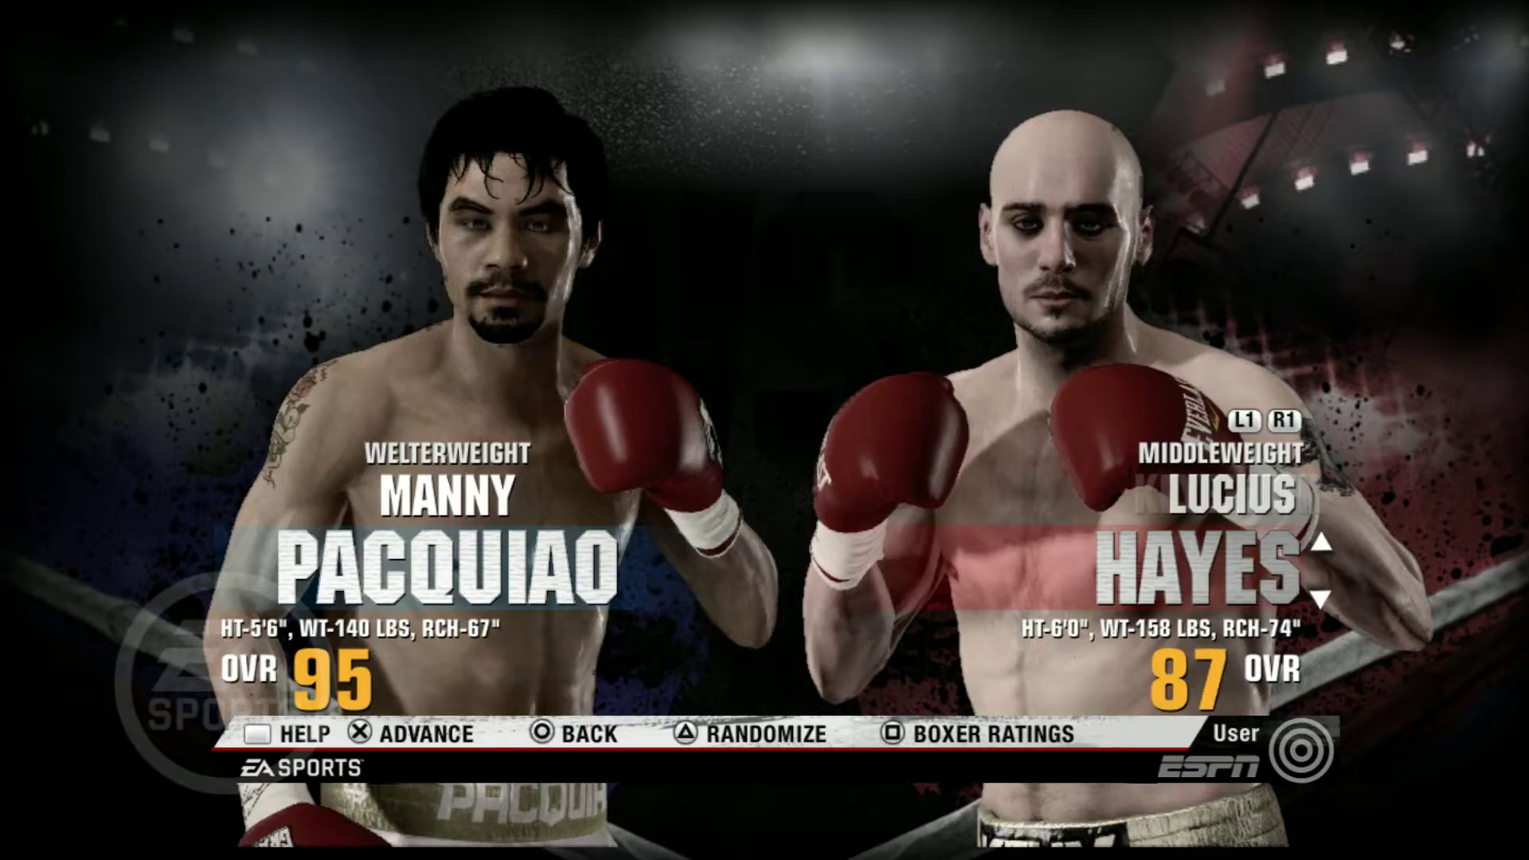
pyautogui.press('Down')
pyautogui.press('Down')
pyautogui.press('Down')
pyautogui.press('Down')
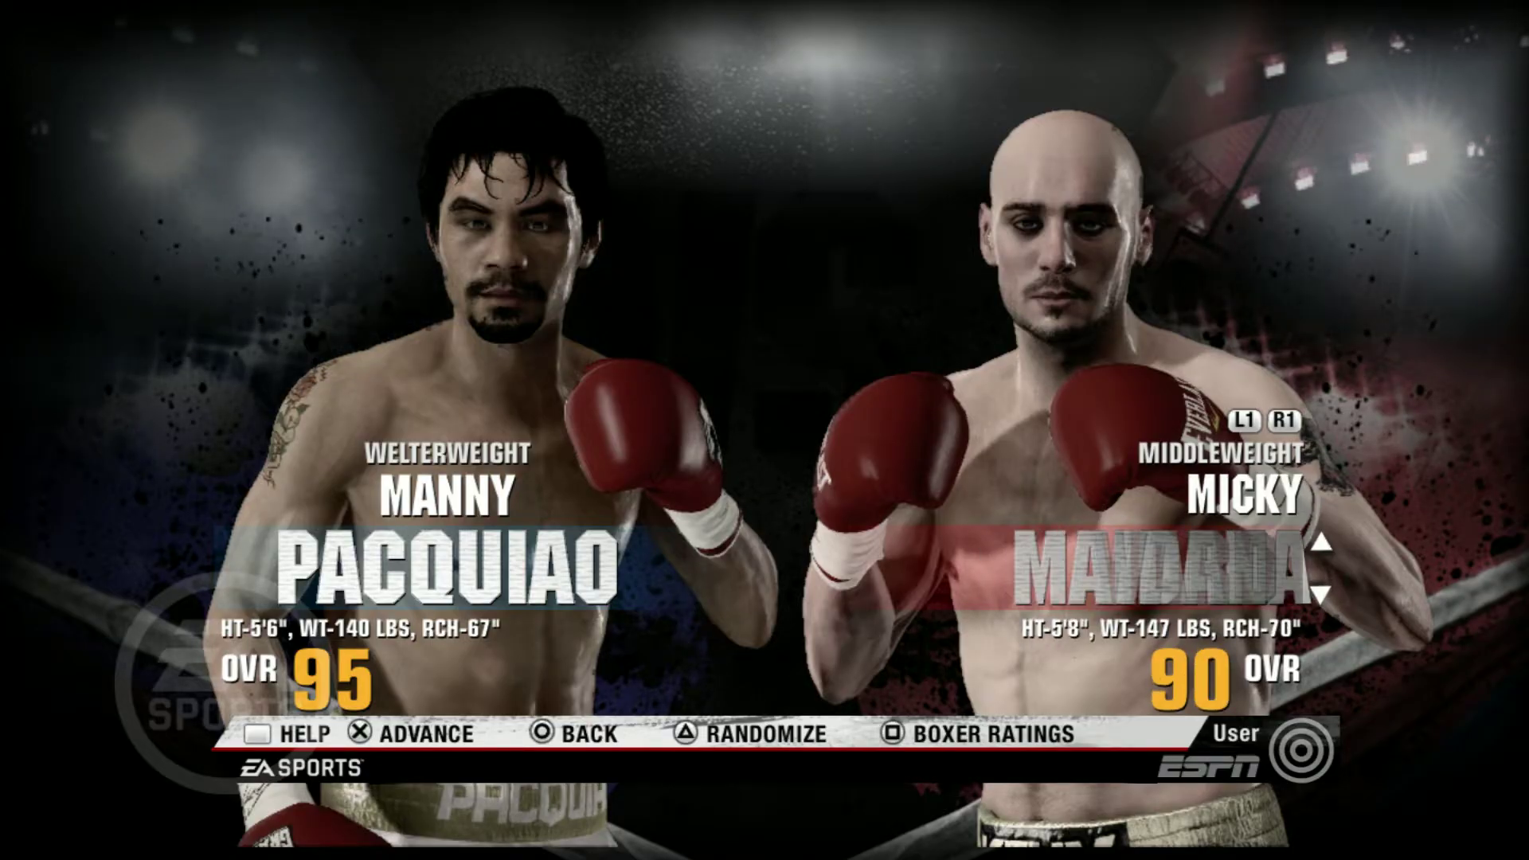
pyautogui.press('Down')
pyautogui.press('Down')
pyautogui.press('Down')
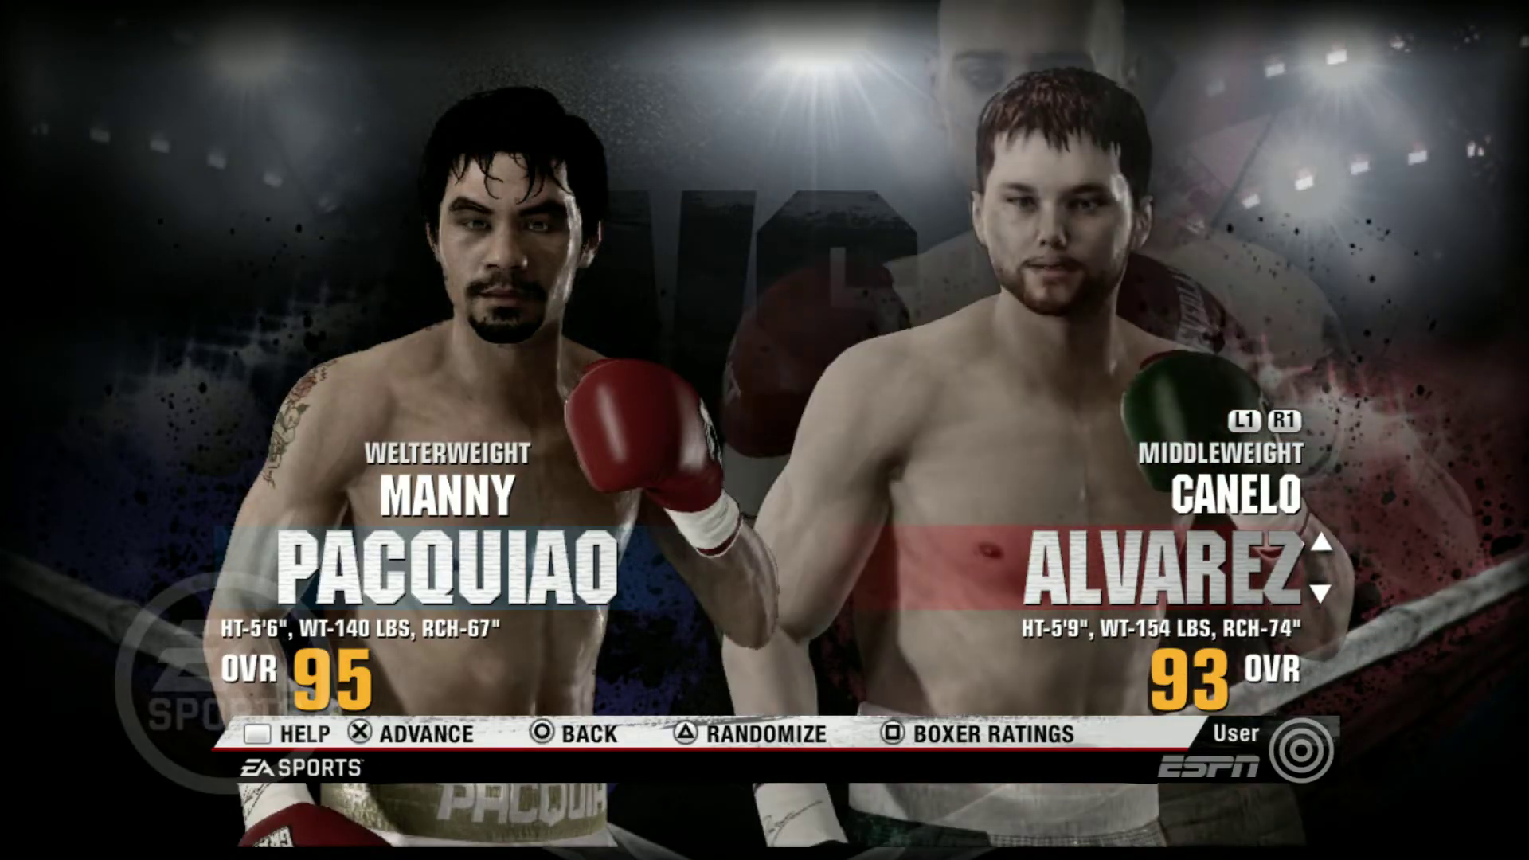
pyautogui.press('Return')
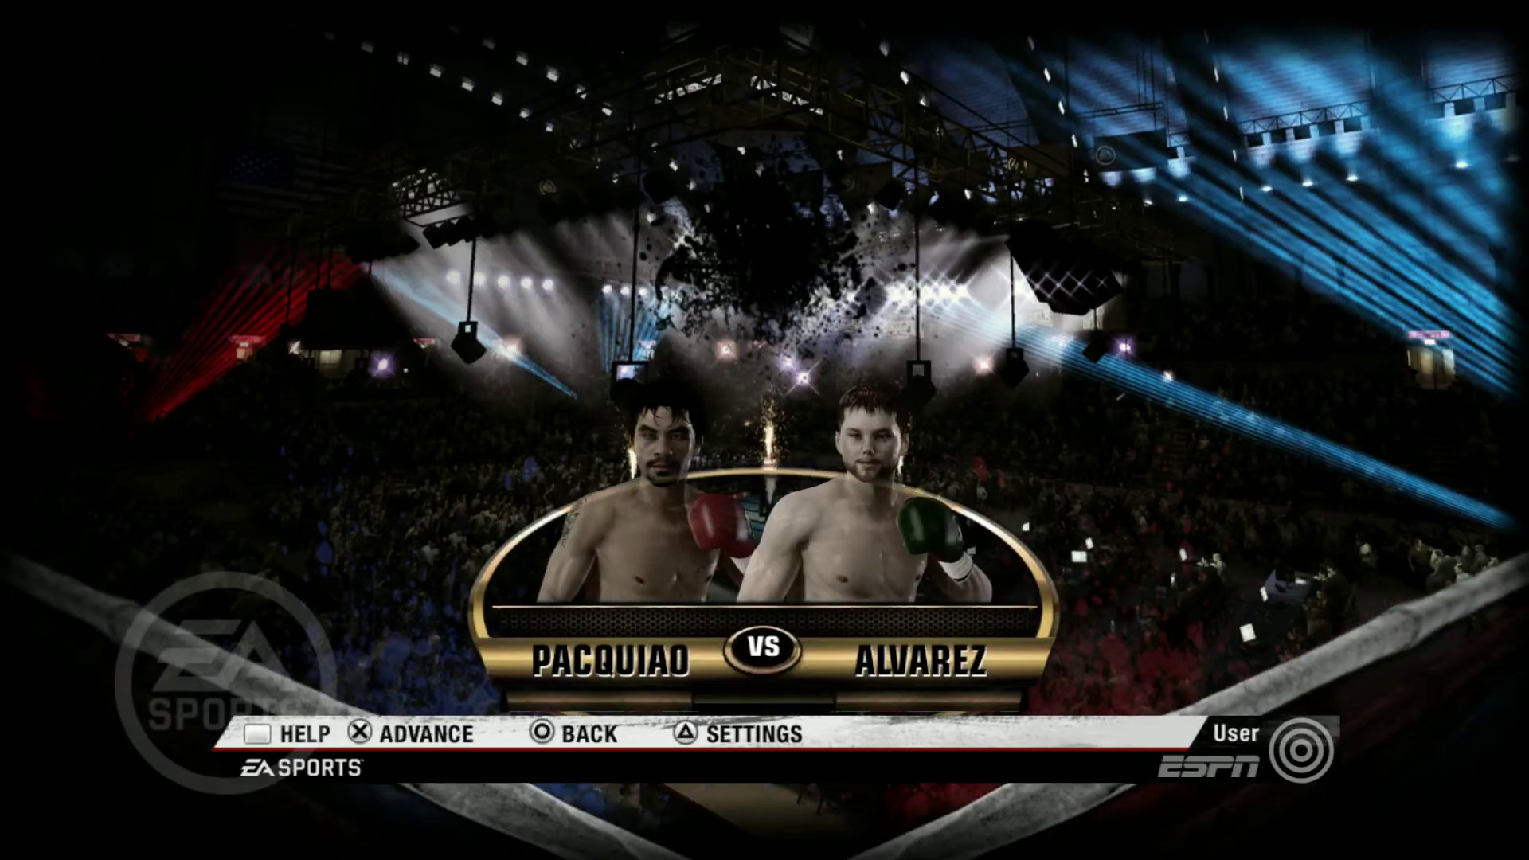
# Accept the Pacquiao vs Alvarez matchup so the fight loads
pyautogui.press('Return')
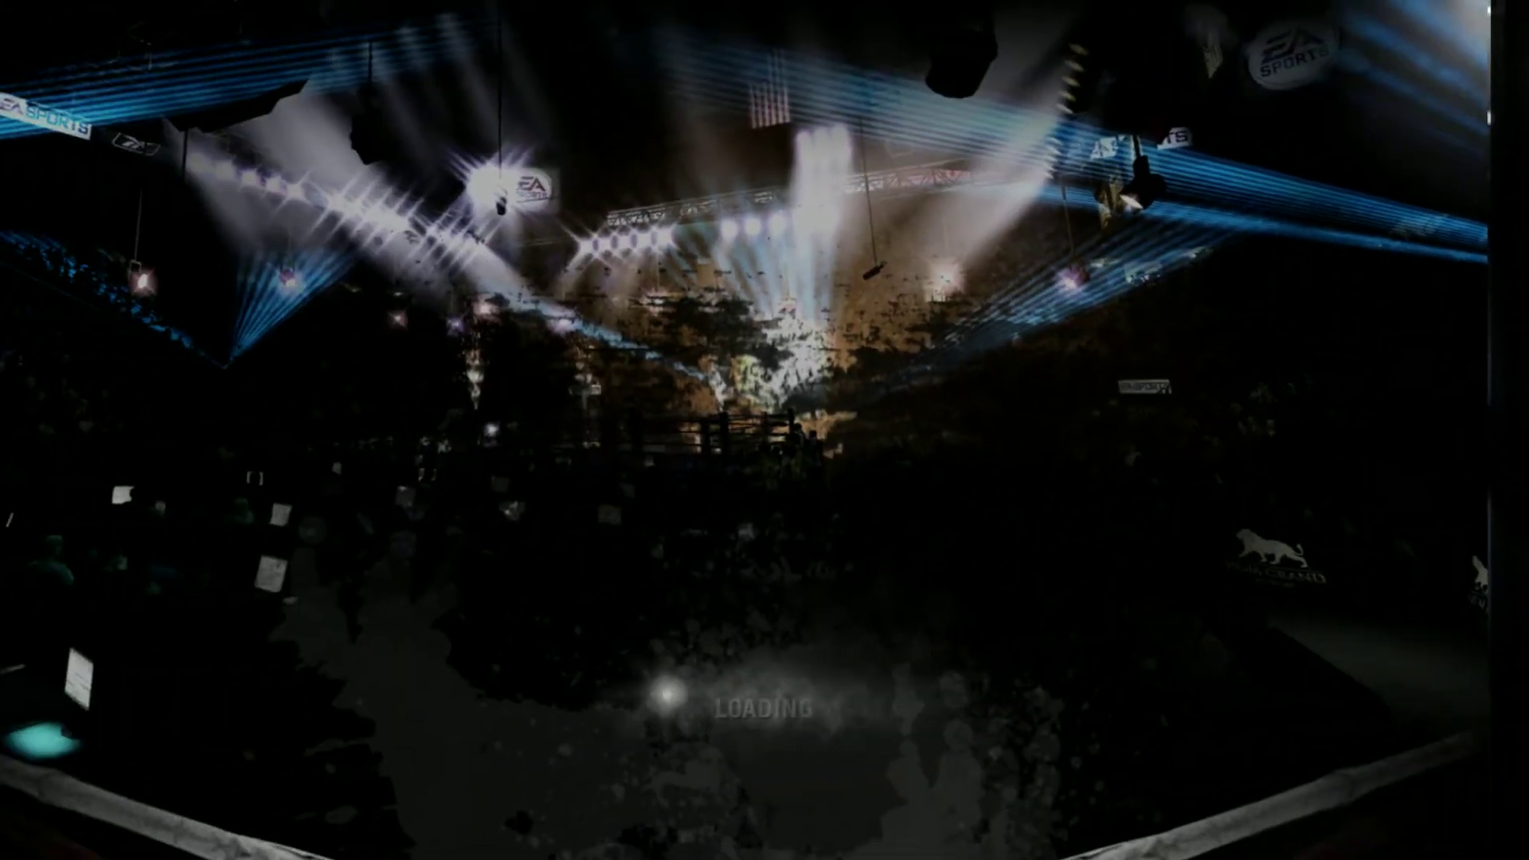